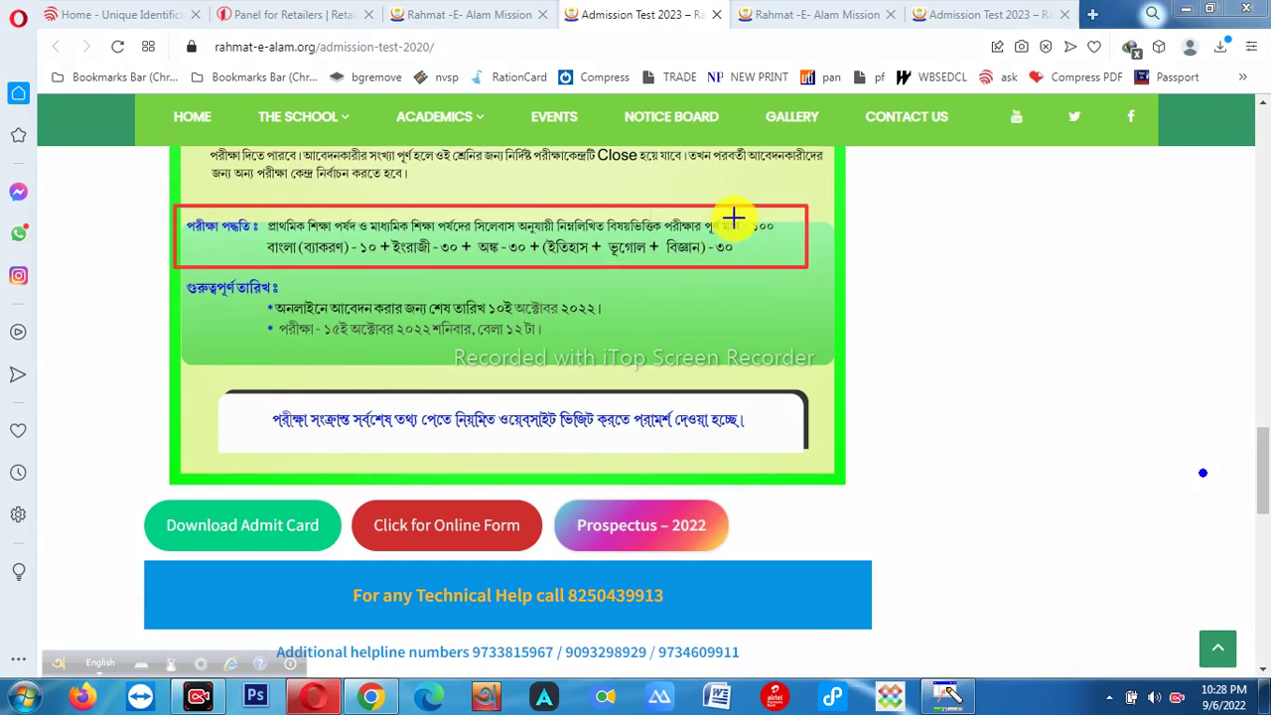
Outline the full marks and each subject's marks in the exam-pattern section with red rectangles.
left_click_drag(697, 207, 784, 233)
mouse_move(261, 240)
left_mouse_down()
mouse_move(314, 261)
mouse_move(389, 237)
left_mouse_up()
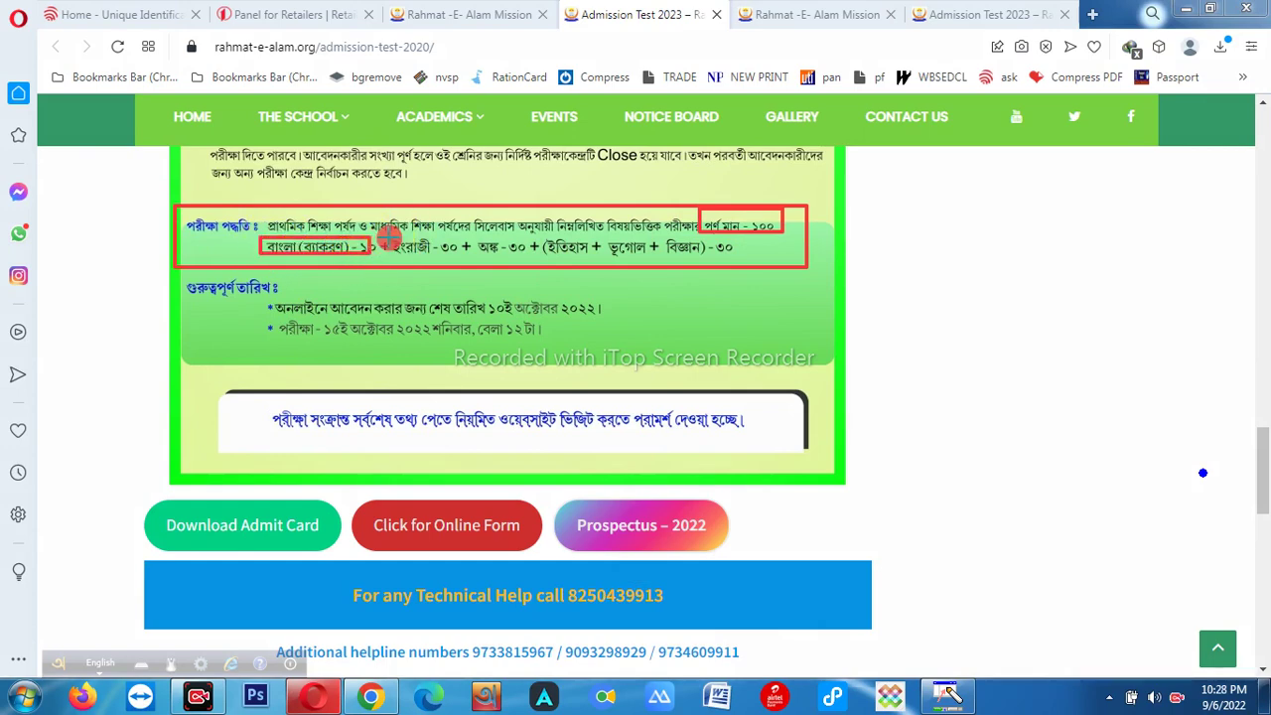
mouse_move(455, 260)
left_mouse_down()
mouse_move(519, 249)
mouse_move(747, 263)
left_mouse_up()
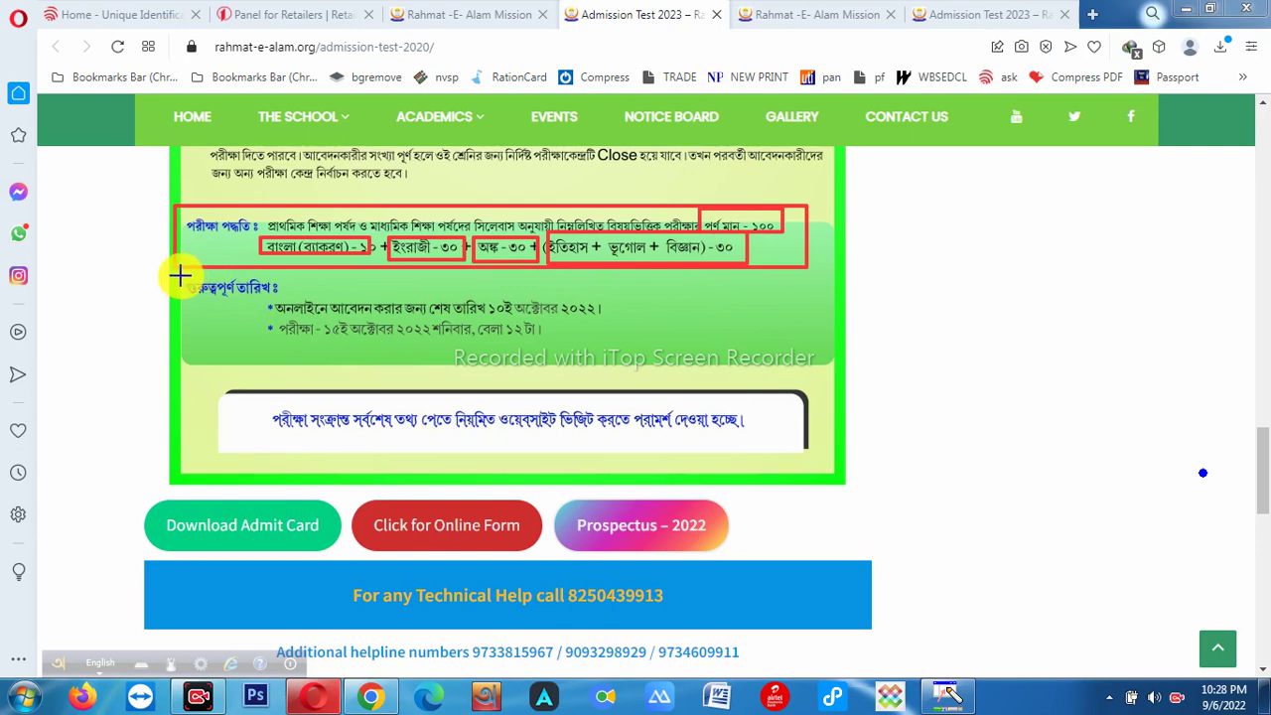
Outline the important-dates heading, both date lines and the online form link in red, and clear all the annotations.
mouse_move(180, 275)
left_mouse_down()
mouse_move(349, 318)
mouse_move(505, 311)
mouse_move(622, 335)
mouse_move(620, 314)
left_mouse_up()
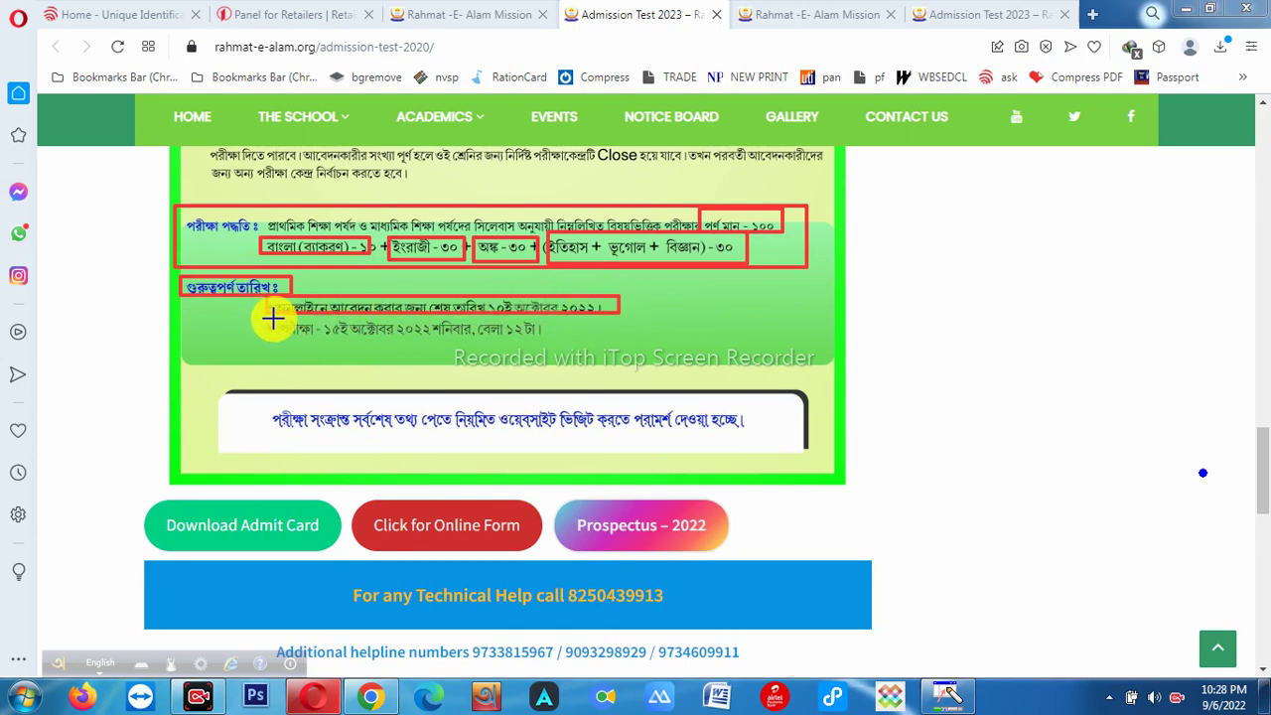
mouse_move(272, 319)
left_mouse_down()
mouse_move(474, 349)
mouse_move(556, 345)
left_mouse_up()
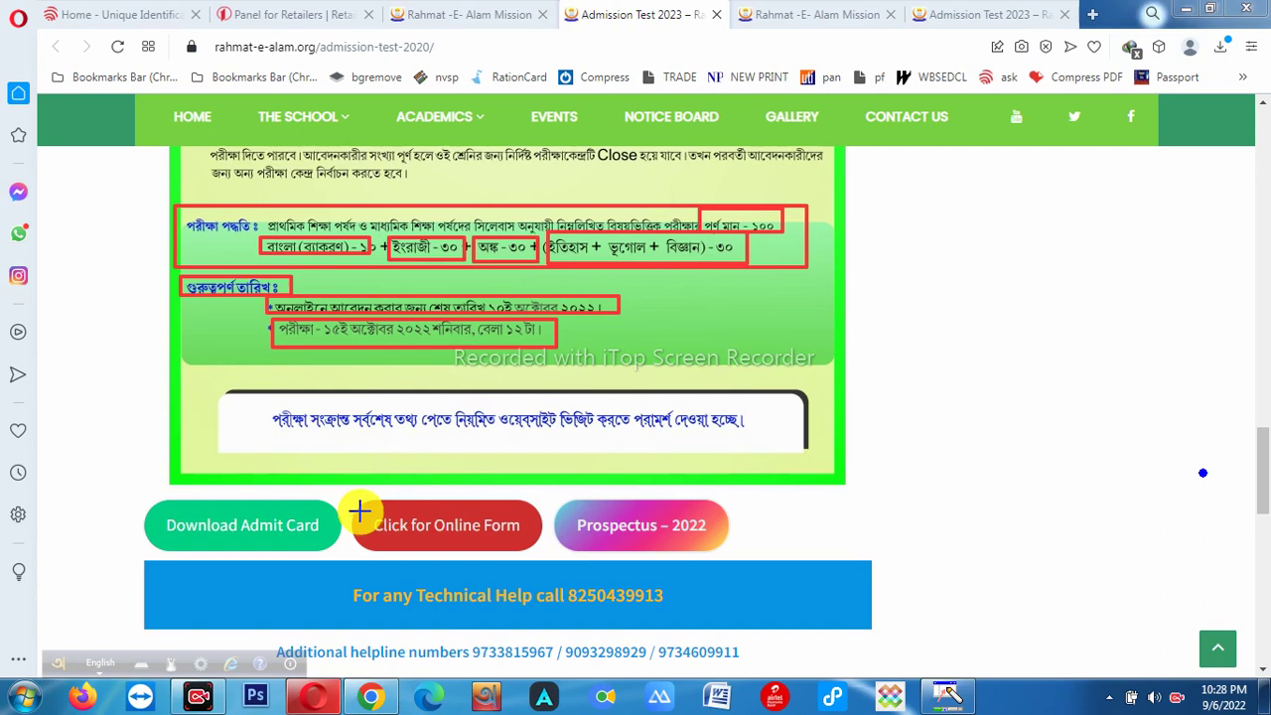
mouse_move(337, 490)
left_mouse_down()
mouse_move(512, 561)
mouse_move(544, 554)
left_mouse_up()
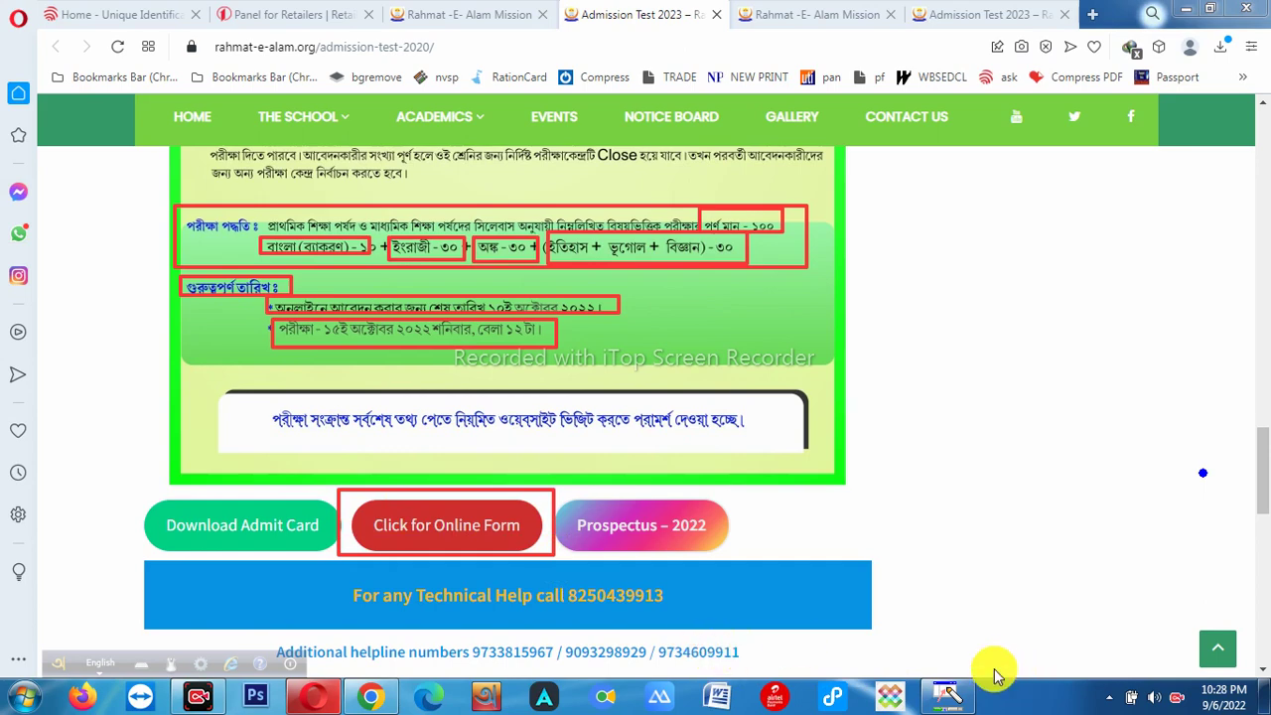
key("Escape")
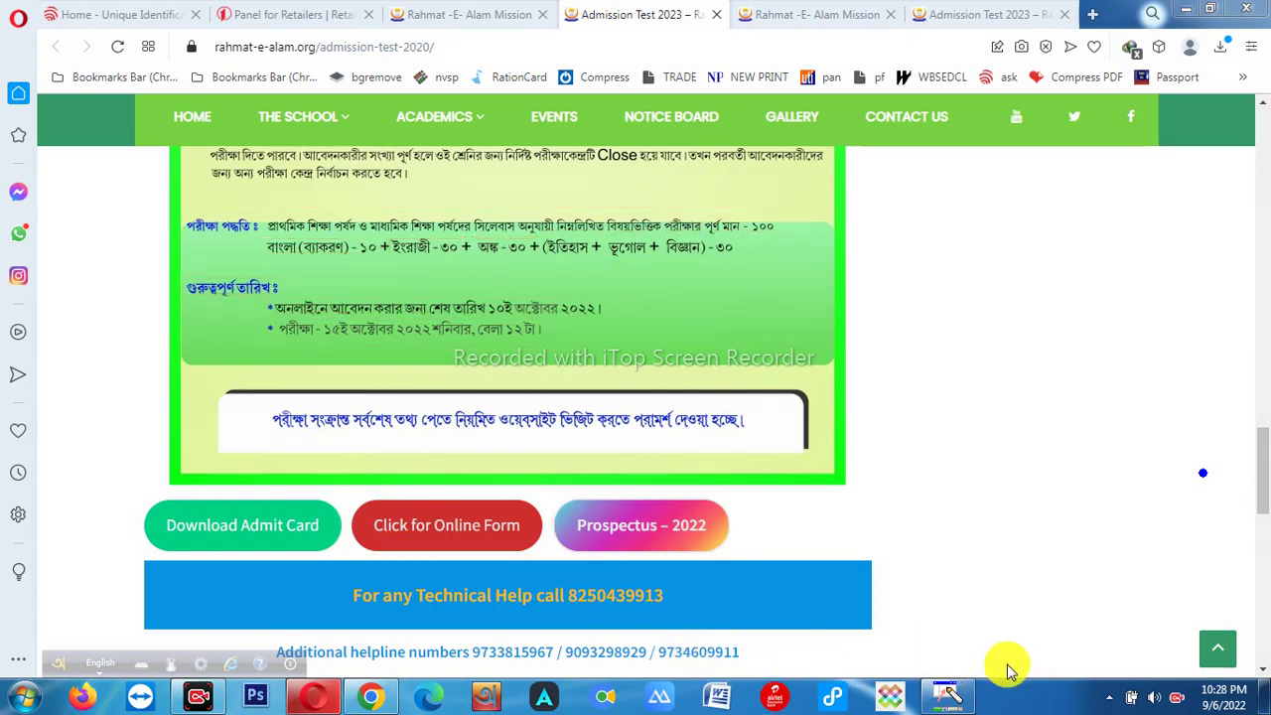
Open the online application form and request an OTP for the applicant's mobile number.
left_click(479, 527)
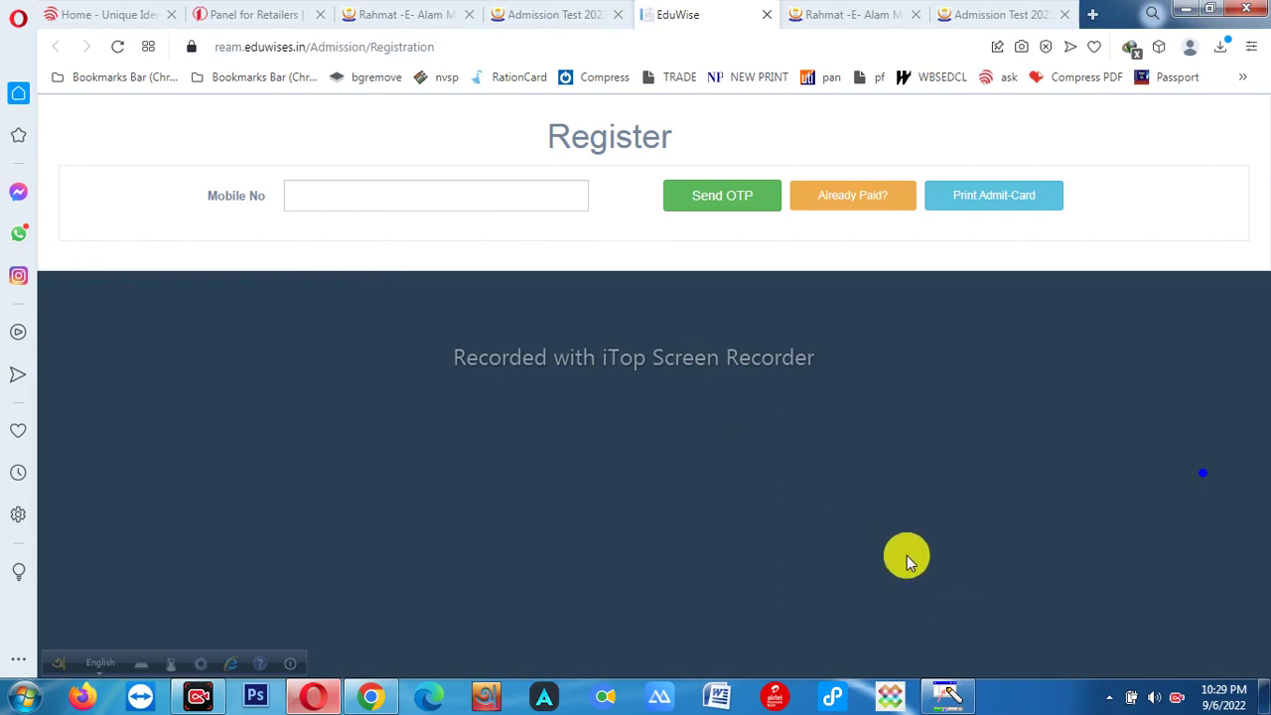
left_click(415, 195)
left_click(531, 147)
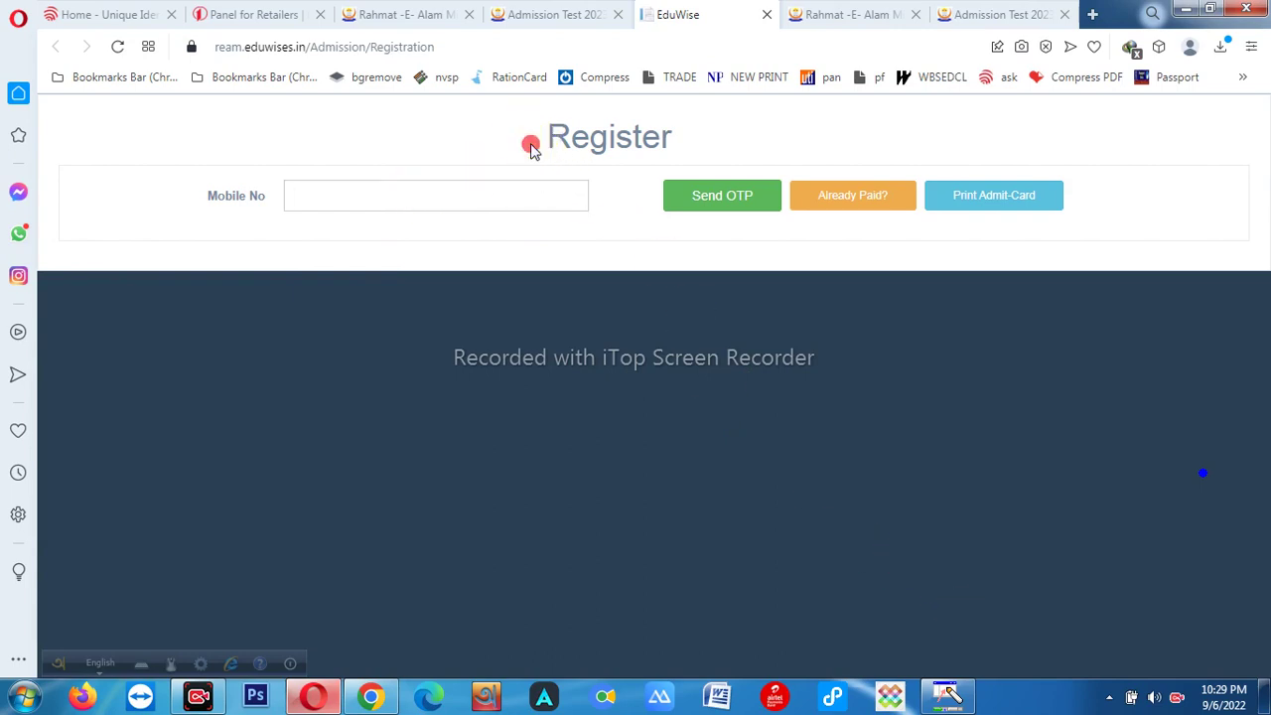
left_click_drag(531, 147, 681, 148)
left_click(378, 193)
left_click(977, 655)
left_click(723, 192)
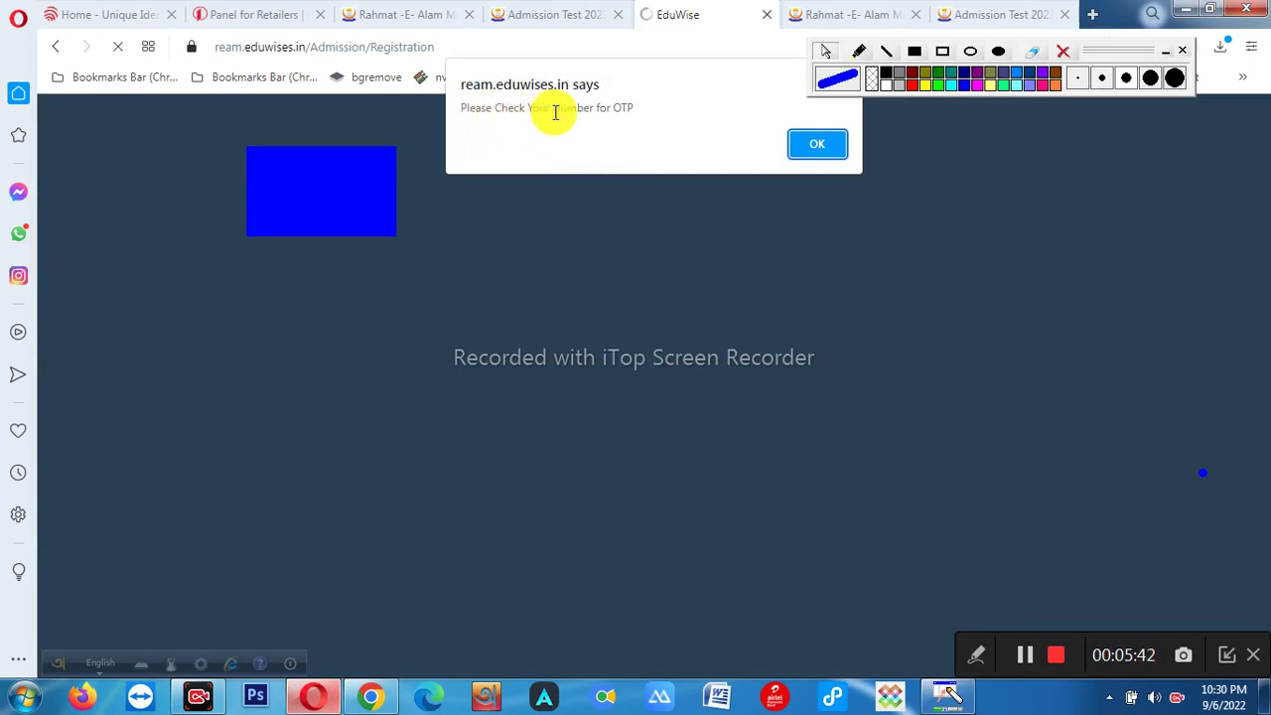
Dismiss the OTP notice, enter the OTP received on the mobile number and continue to the payment page.
left_click_drag(550, 108, 641, 114)
left_click(802, 143)
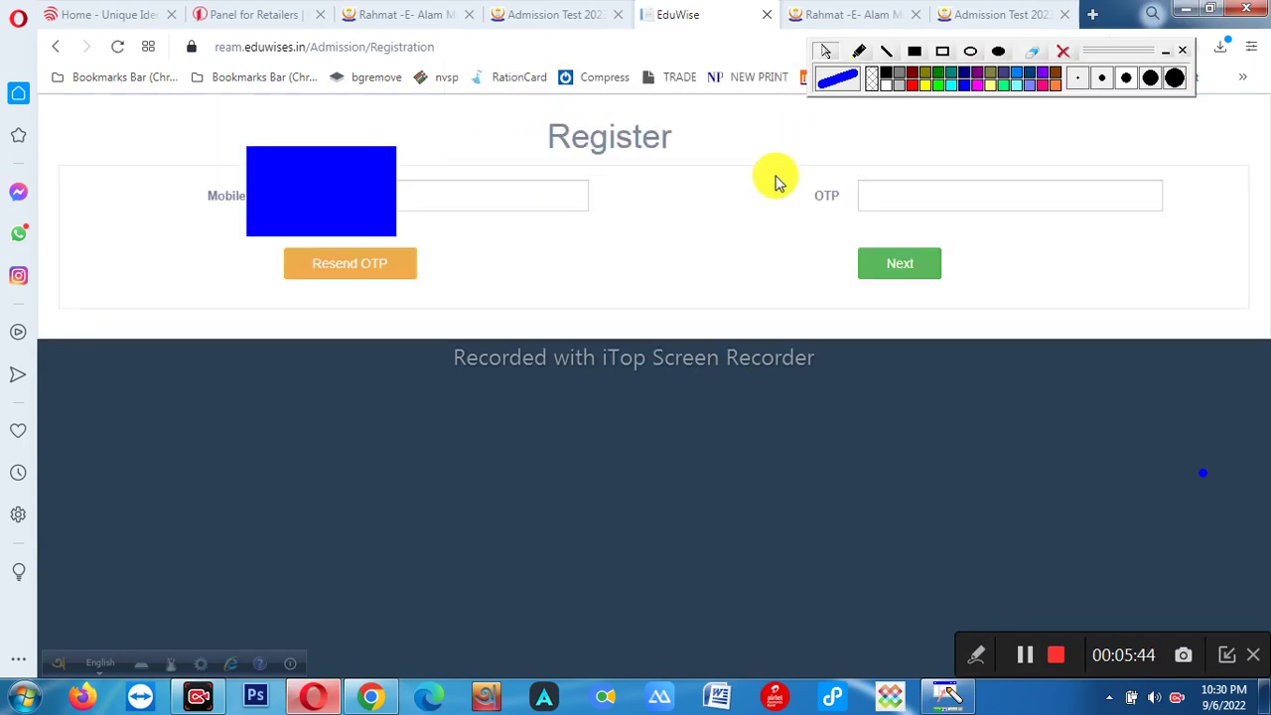
left_click(919, 273)
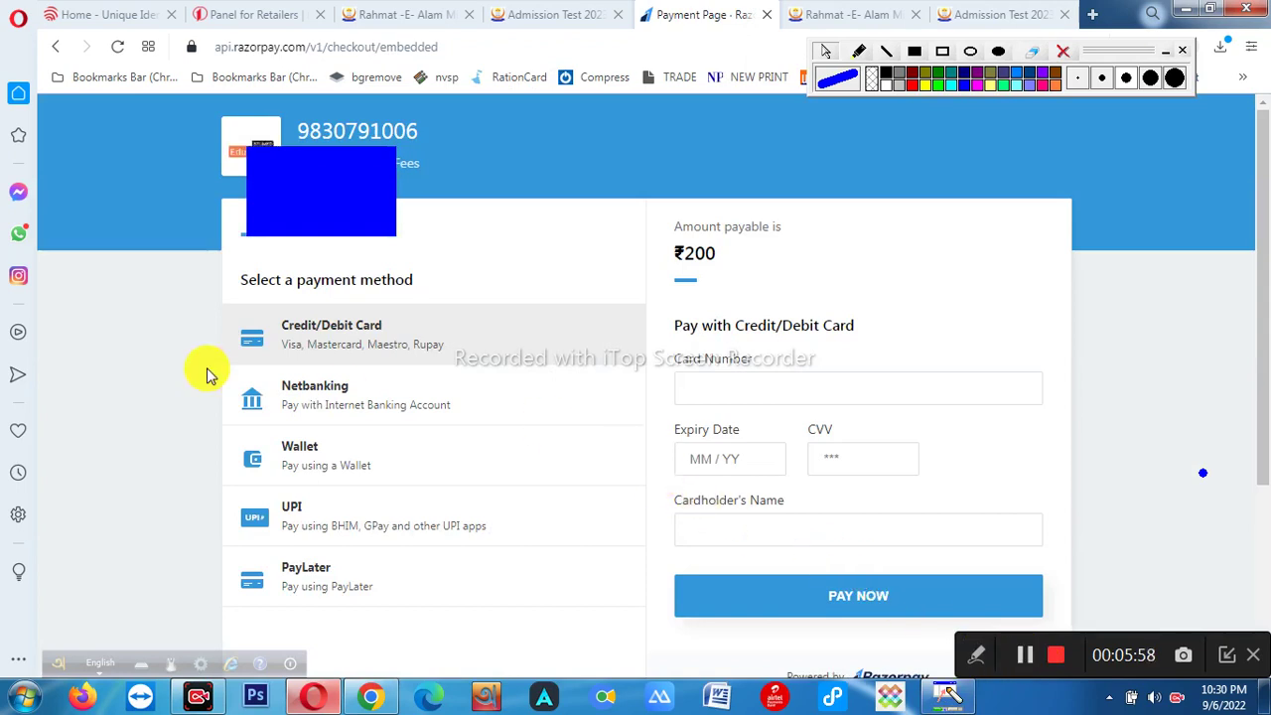
Examine the available payment methods and the amount payable on the payment page.
scroll(801, 212, "down", 2)
scroll(804, 298, "up", 2)
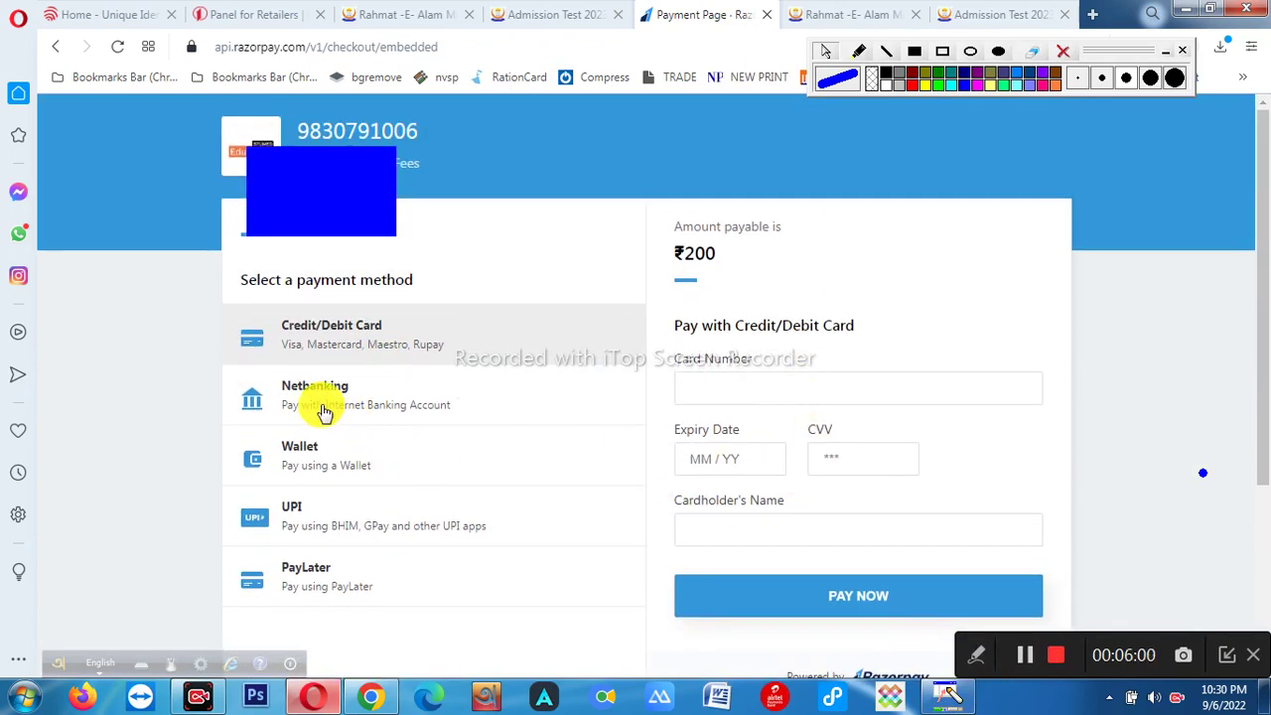
left_click_drag(688, 255, 783, 270)
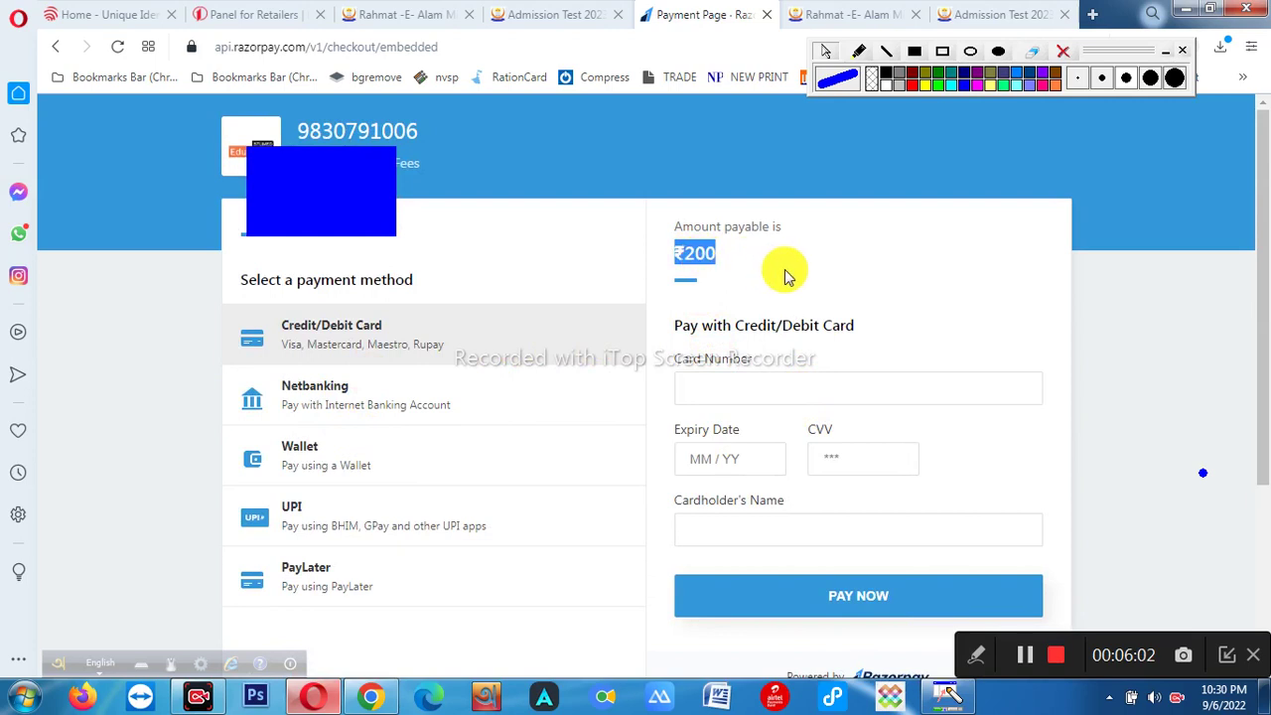
left_click(1192, 357)
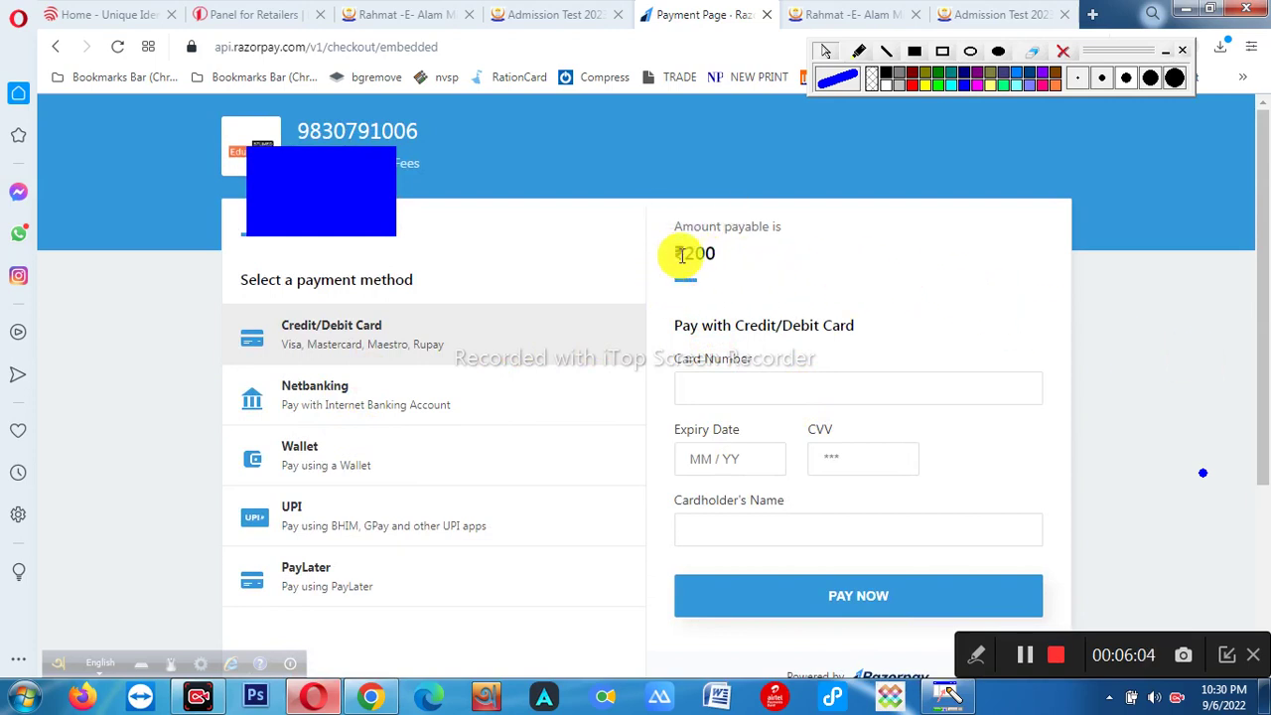
left_click_drag(703, 253, 761, 261)
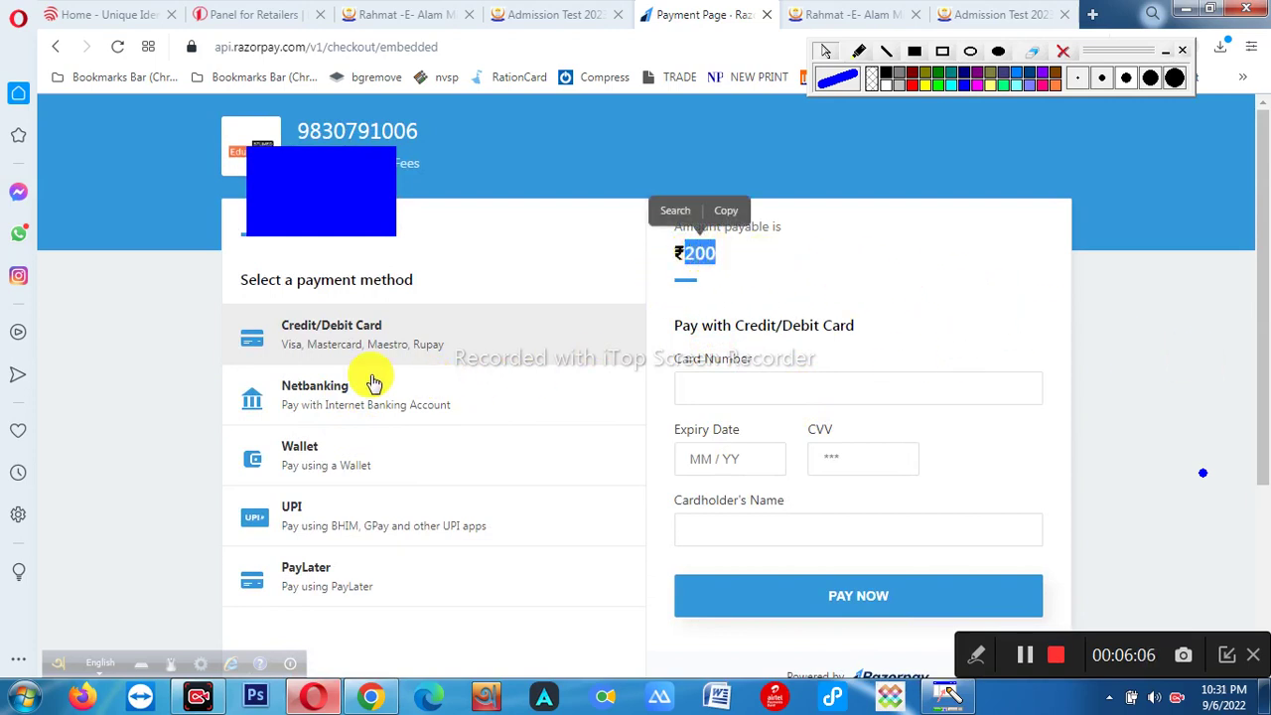
Outline the payment method list in red, with separate rectangles around the UPI and Wallet options.
left_click(977, 655)
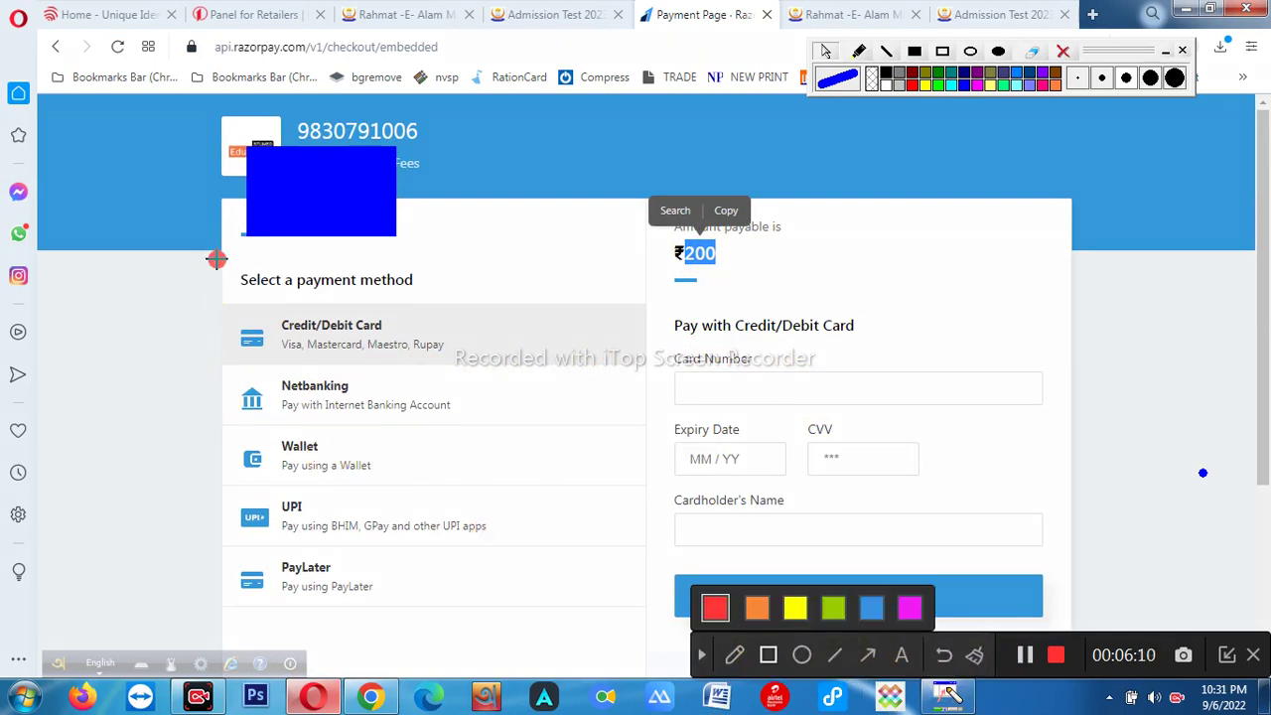
mouse_move(216, 258)
left_mouse_down()
mouse_move(388, 587)
mouse_move(463, 625)
mouse_move(512, 624)
left_mouse_up()
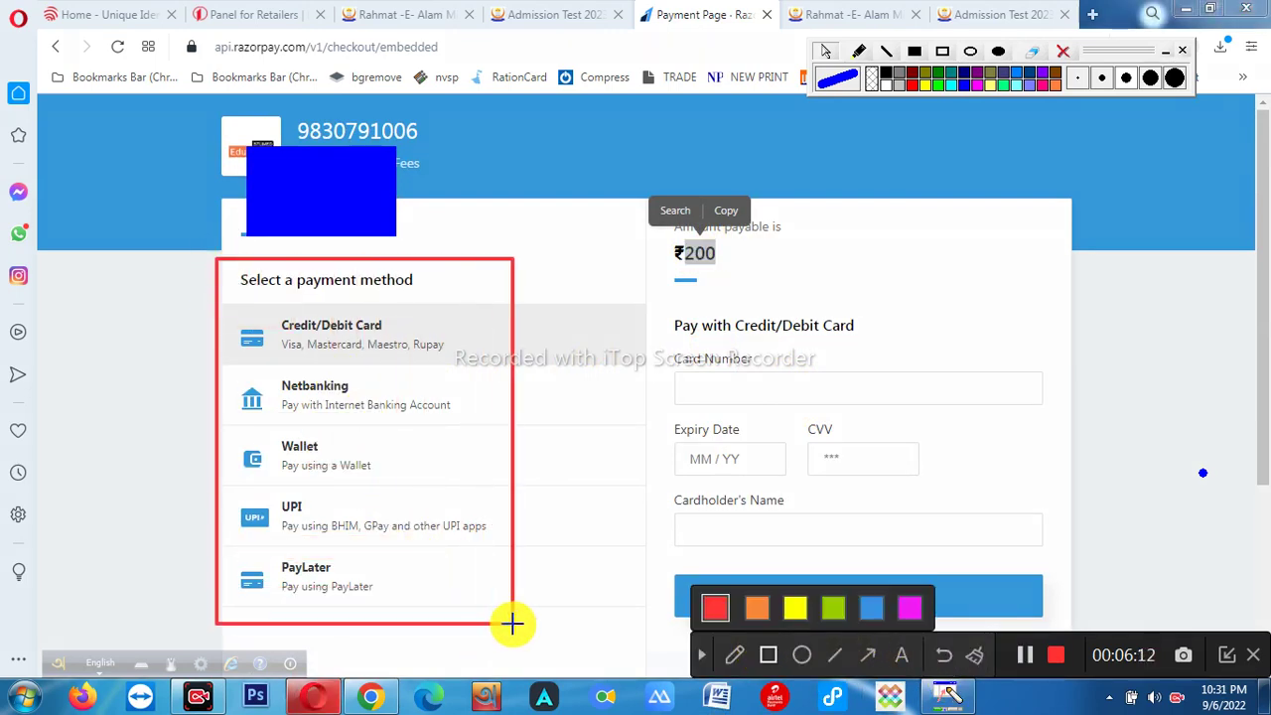
left_click_drag(235, 478, 308, 519)
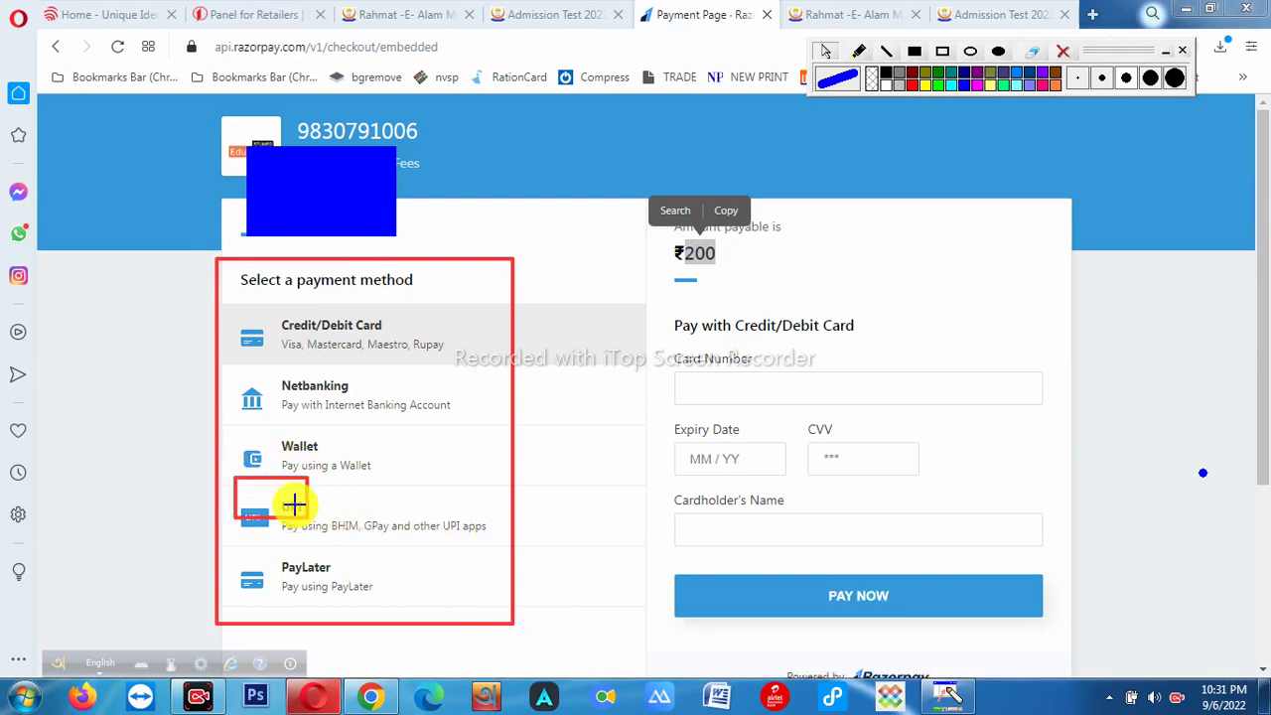
left_click_drag(244, 429, 335, 456)
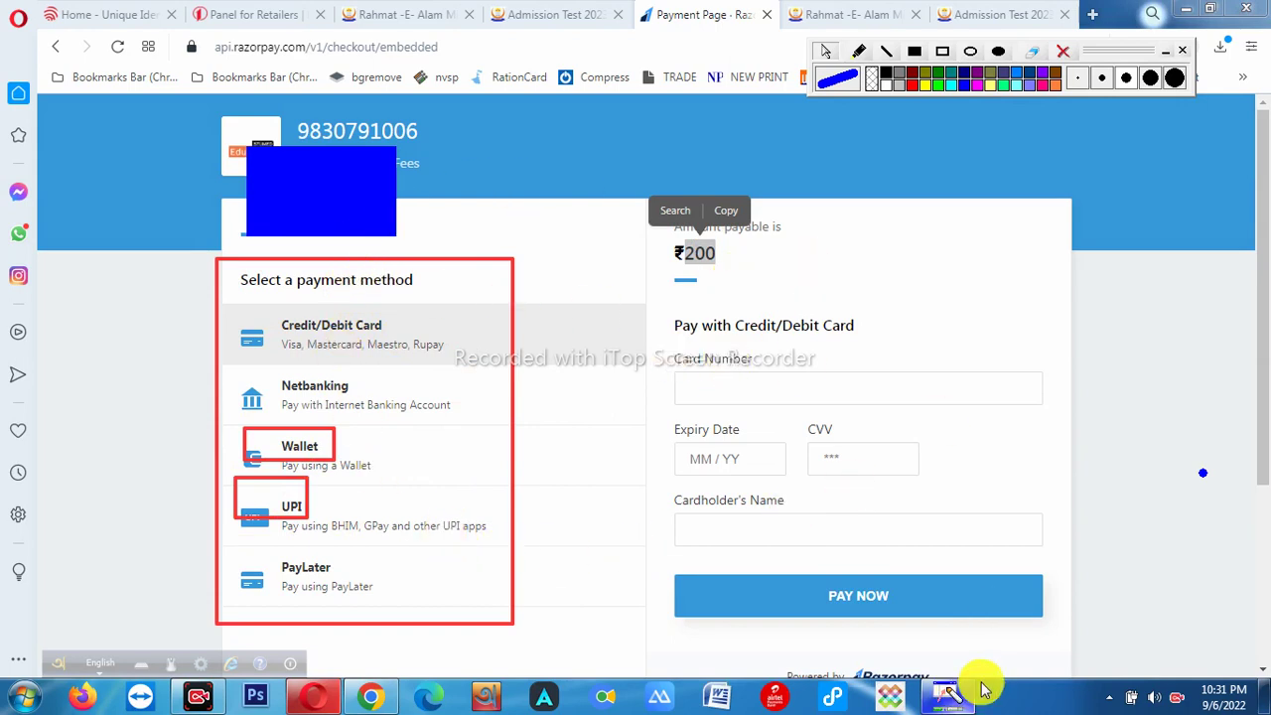
Submit the ₹200 fee payment from the Wallet method and dismiss the payment notice.
scroll(943, 606, "down", 3)
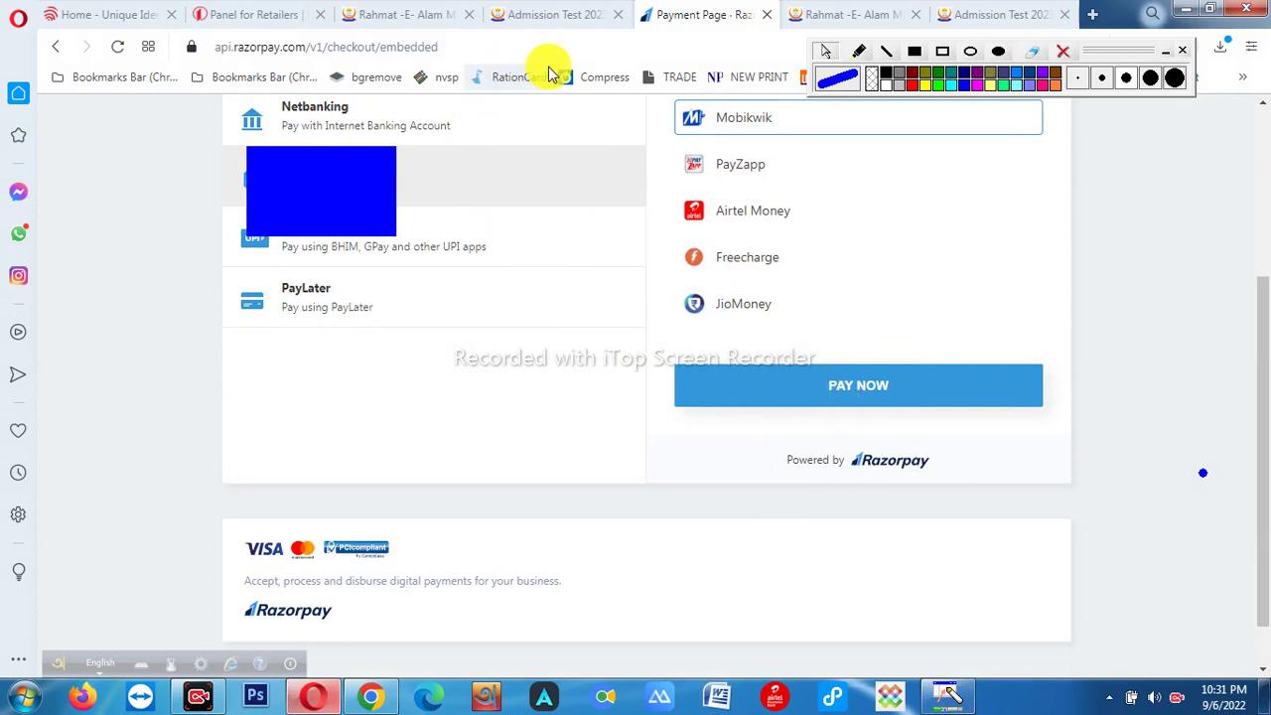
left_click(880, 393)
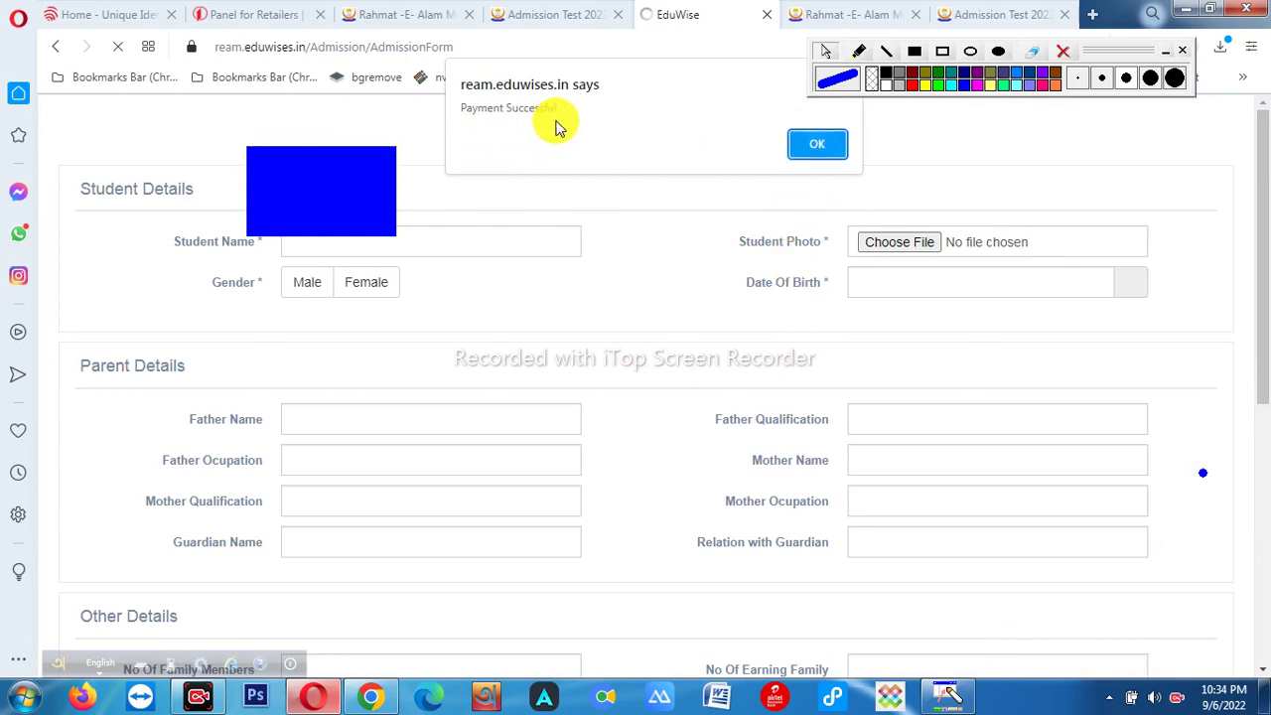
left_click(812, 144)
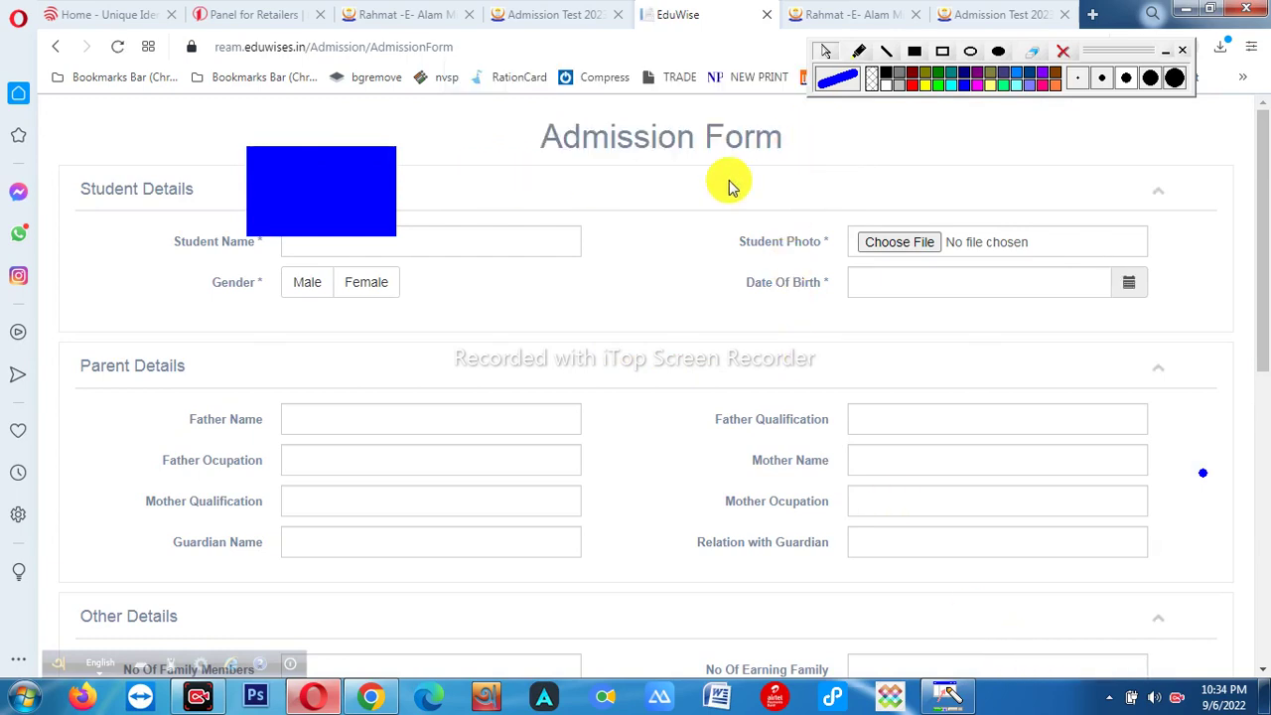
Clear the blue masking rectangle that covers part of the Student Details section.
scroll(497, 396, "down", 1)
scroll(497, 397, "up", 1)
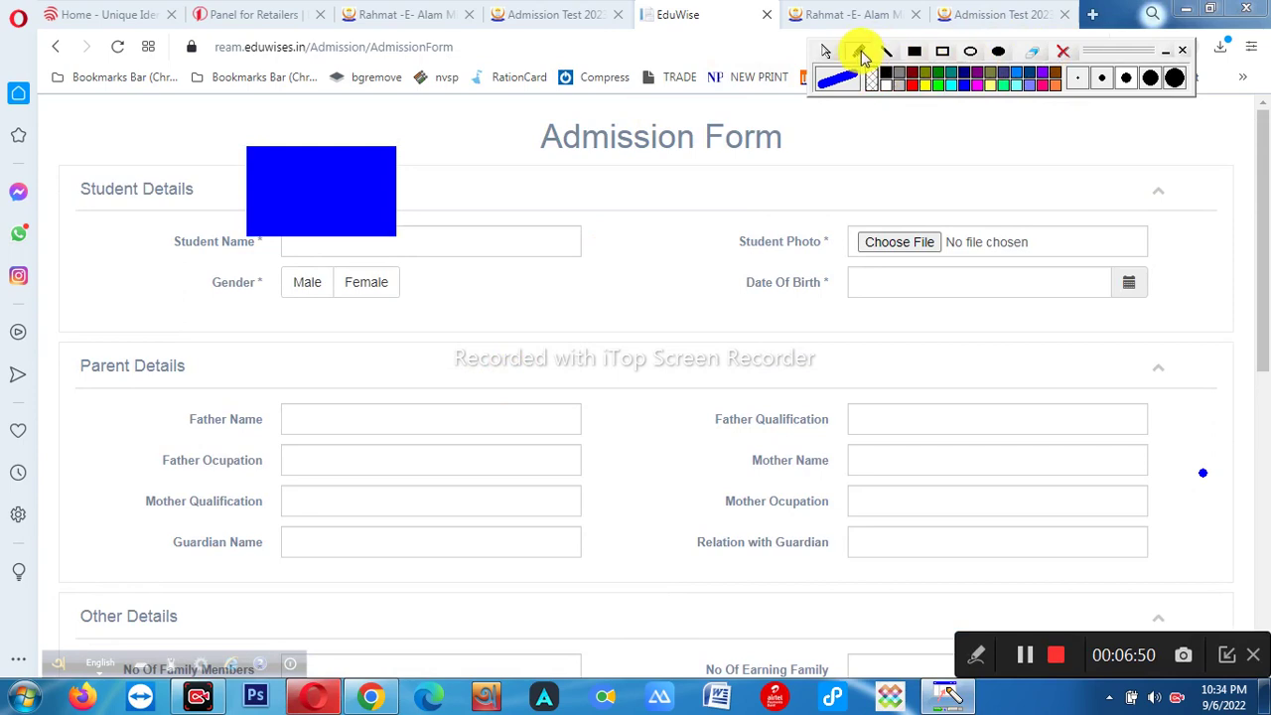
left_click(1217, 278)
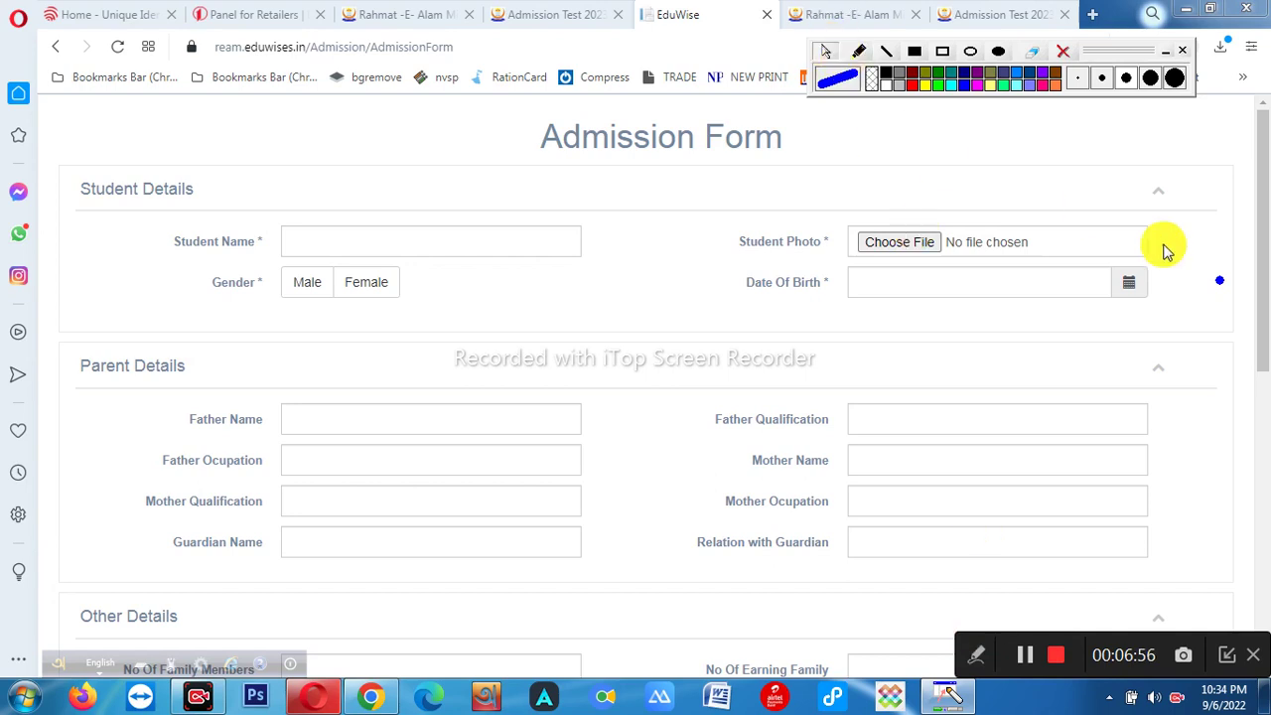
Outline the Student Name, Student Photo, Gender and Date Of Birth fields with red rectangles, plus the Male option.
left_click(982, 674)
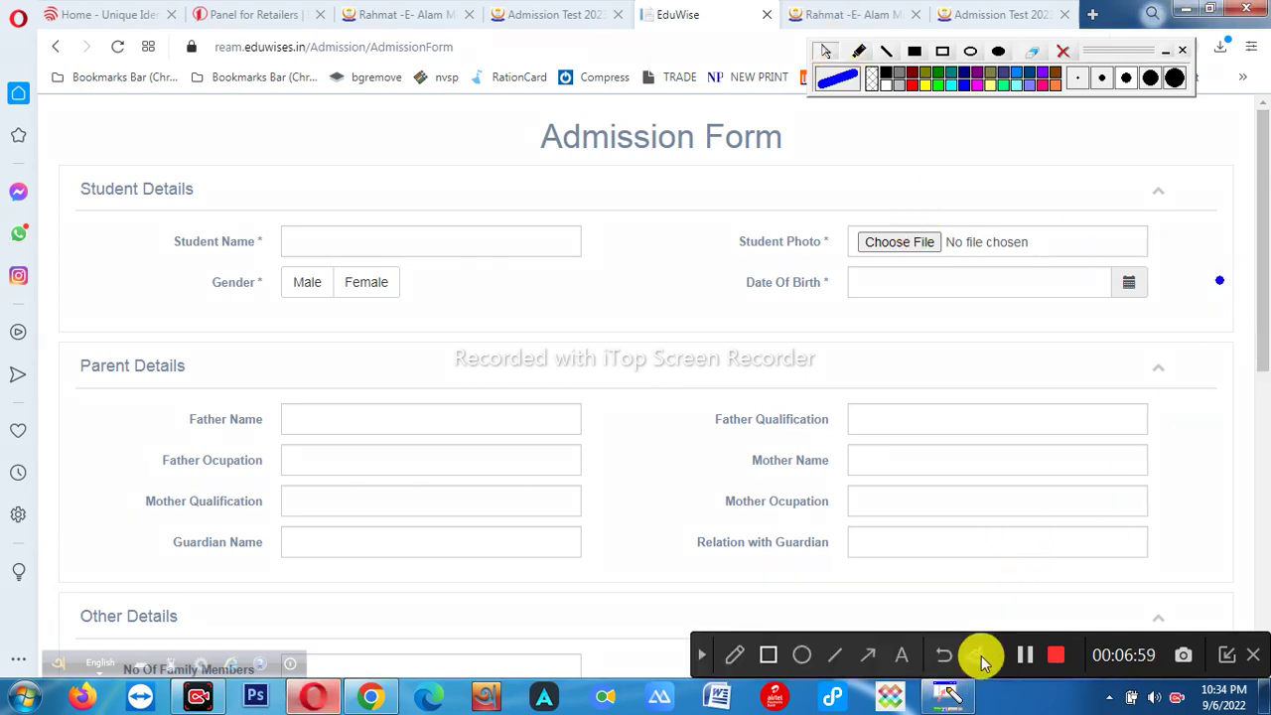
left_click(768, 655)
left_click_drag(169, 213, 446, 251)
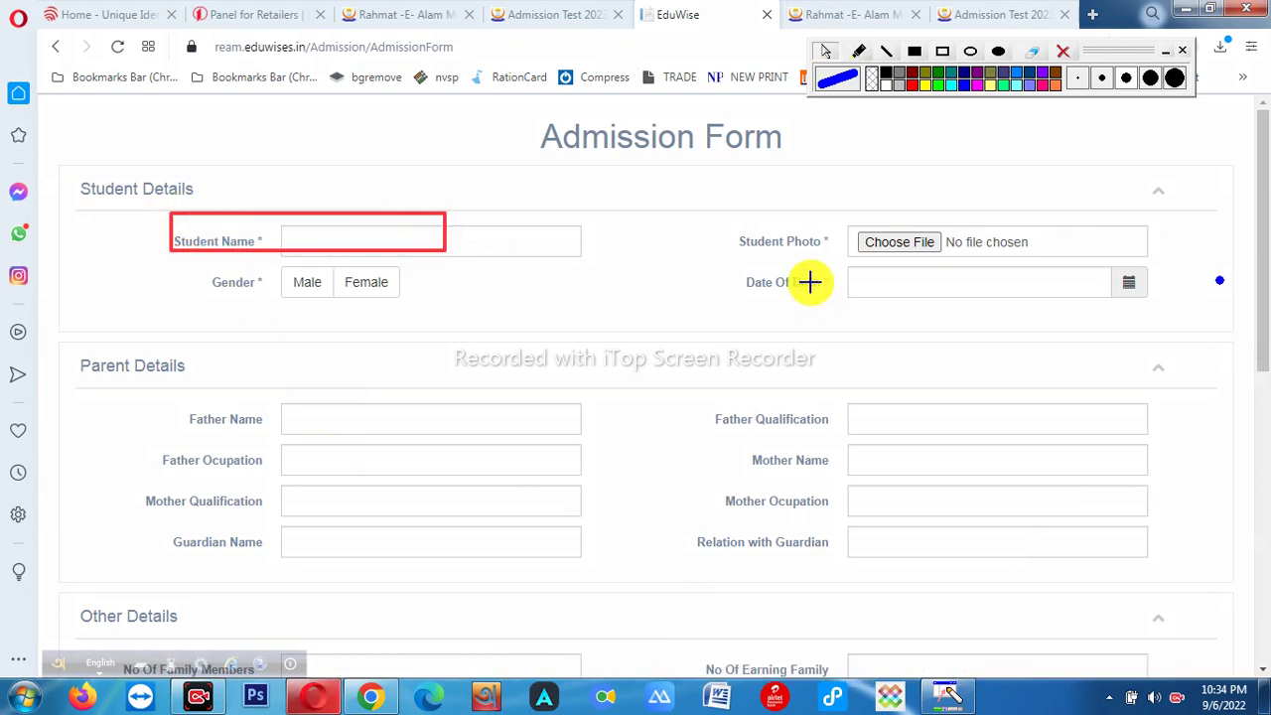
mouse_move(733, 219)
left_mouse_down()
mouse_move(905, 247)
mouse_move(1060, 251)
left_mouse_up()
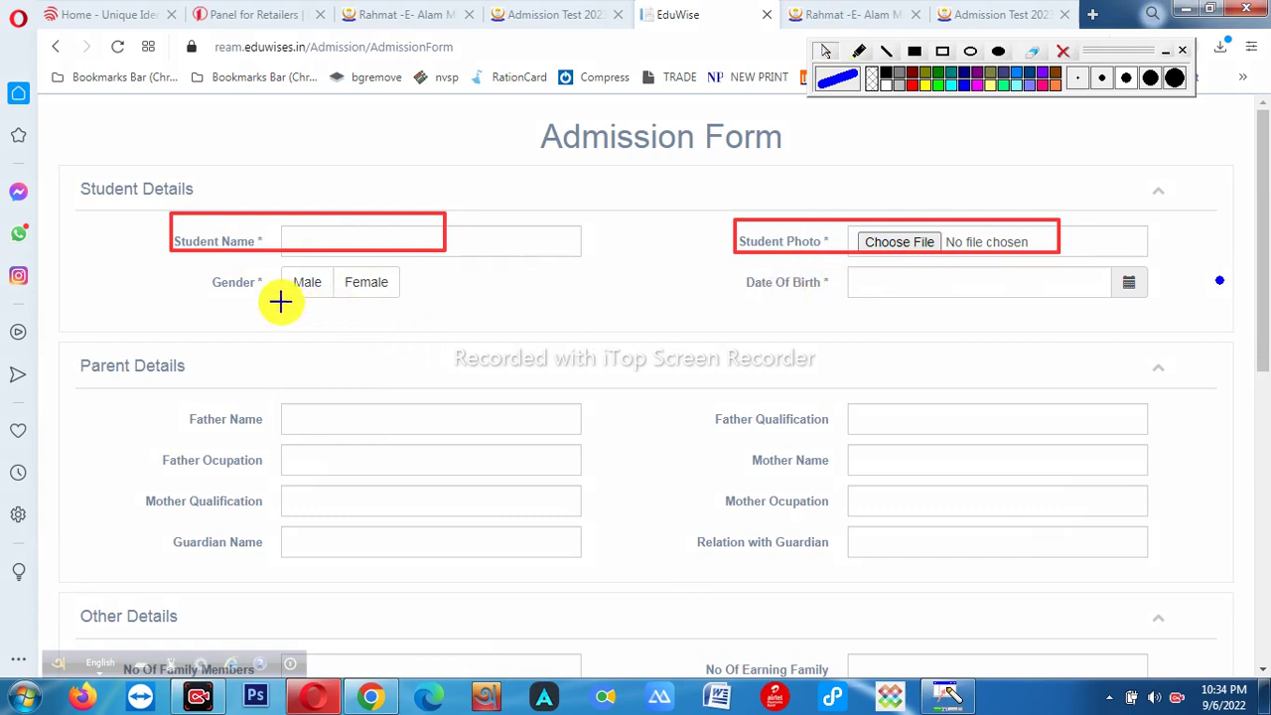
mouse_move(199, 261)
left_mouse_down()
mouse_move(261, 292)
mouse_move(414, 314)
left_mouse_up()
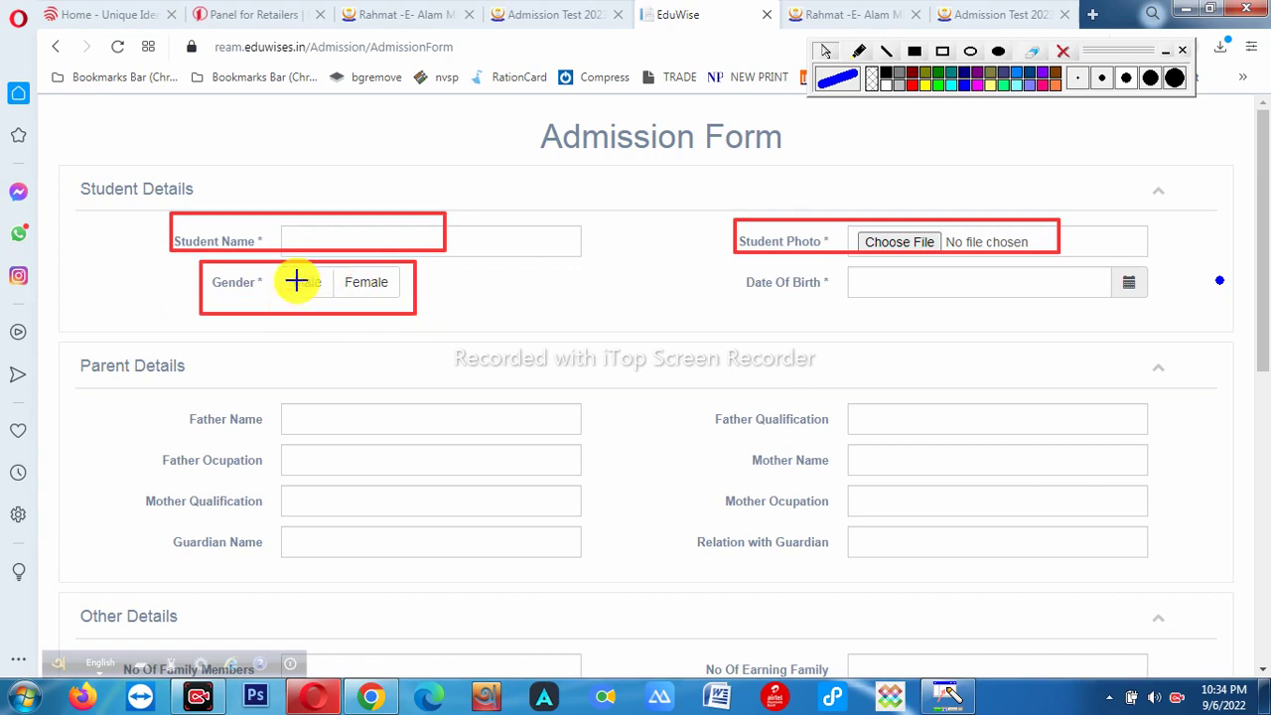
left_click_drag(289, 261, 319, 323)
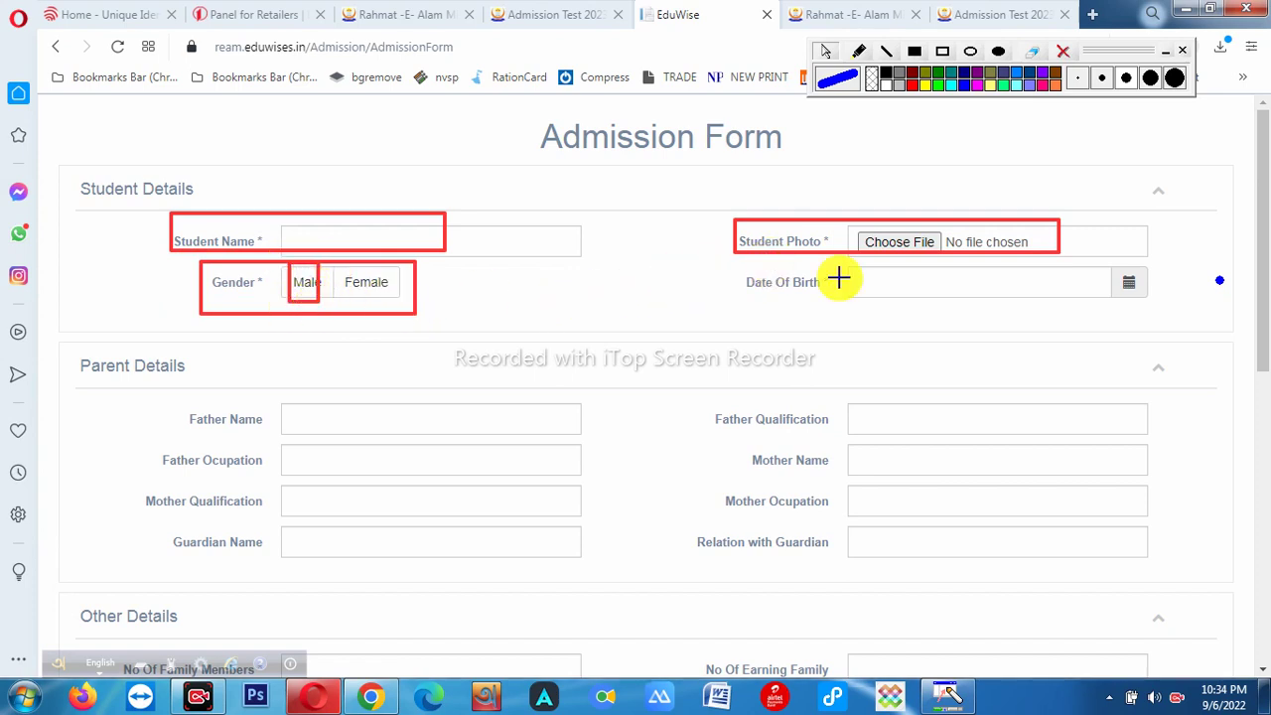
left_click_drag(770, 262, 1158, 307)
Outline the Parent Details and Other Details headings in red, and clear all annotations from the form.
left_click_drag(65, 349, 190, 380)
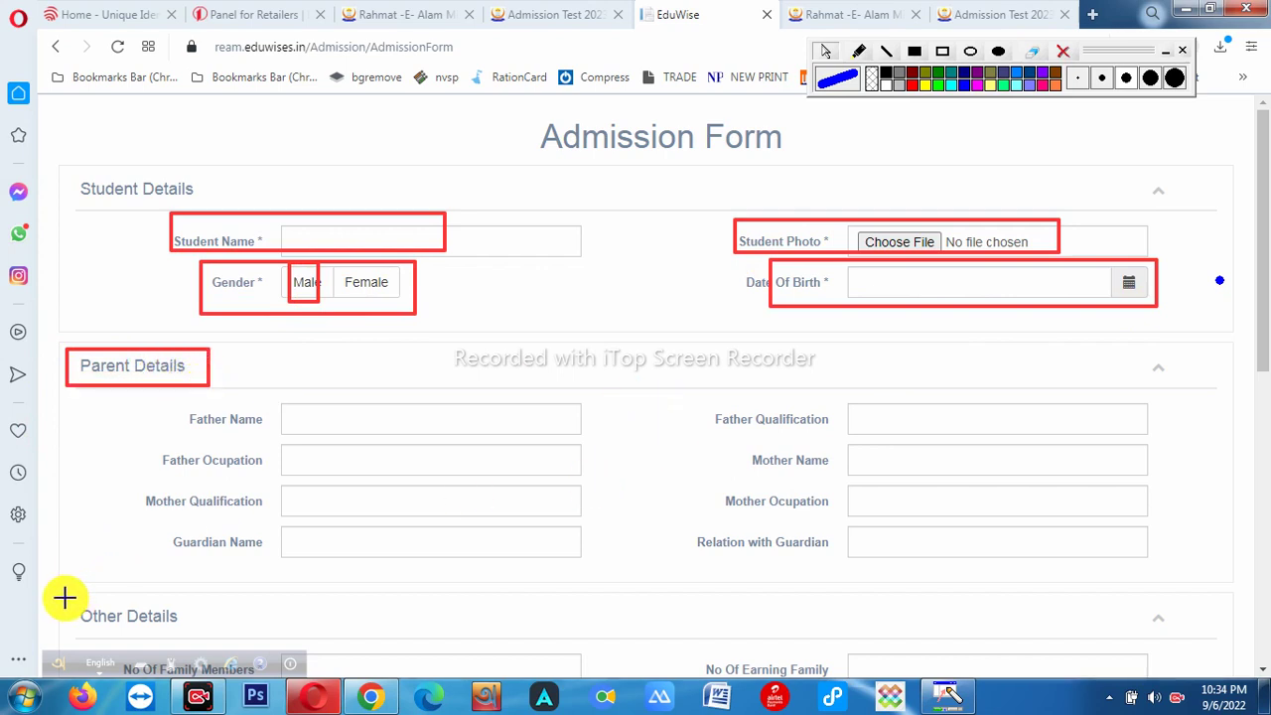
left_click_drag(65, 598, 213, 636)
key("Escape")
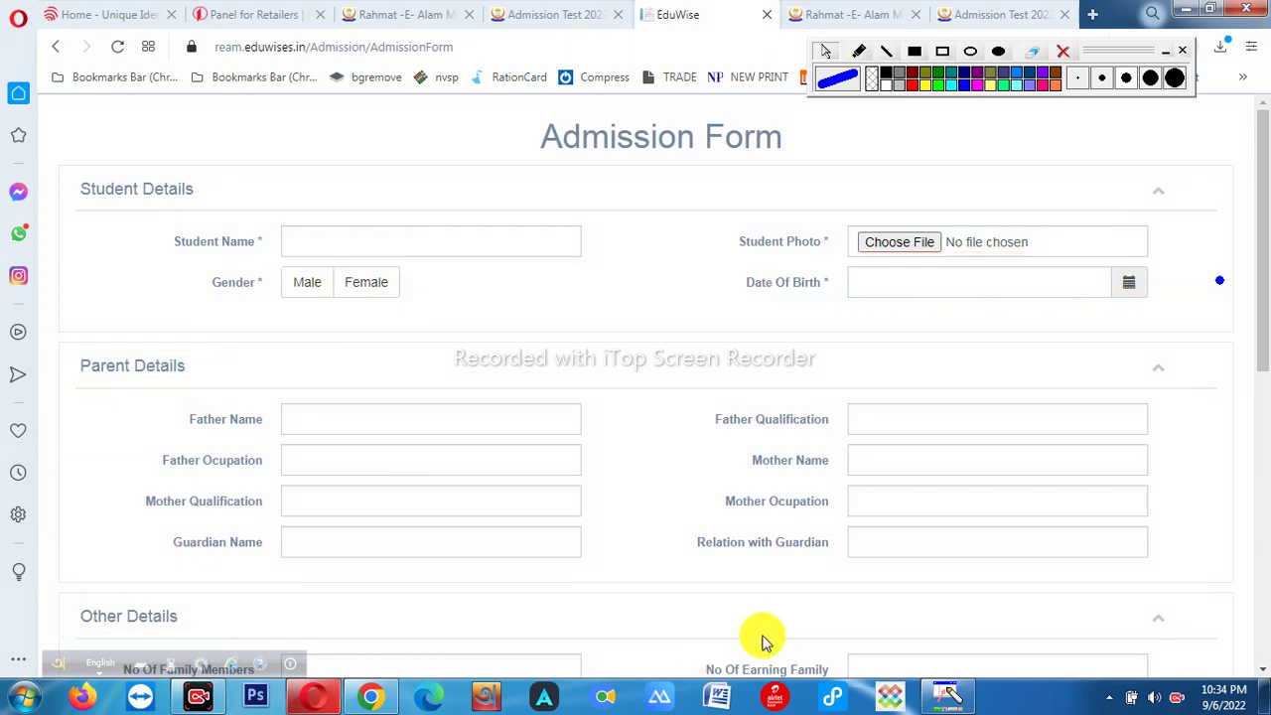
Outline the Other Details section and its family members, earning members and monthly income fields with red rectangles.
left_click_drag(1258, 212, 1260, 357)
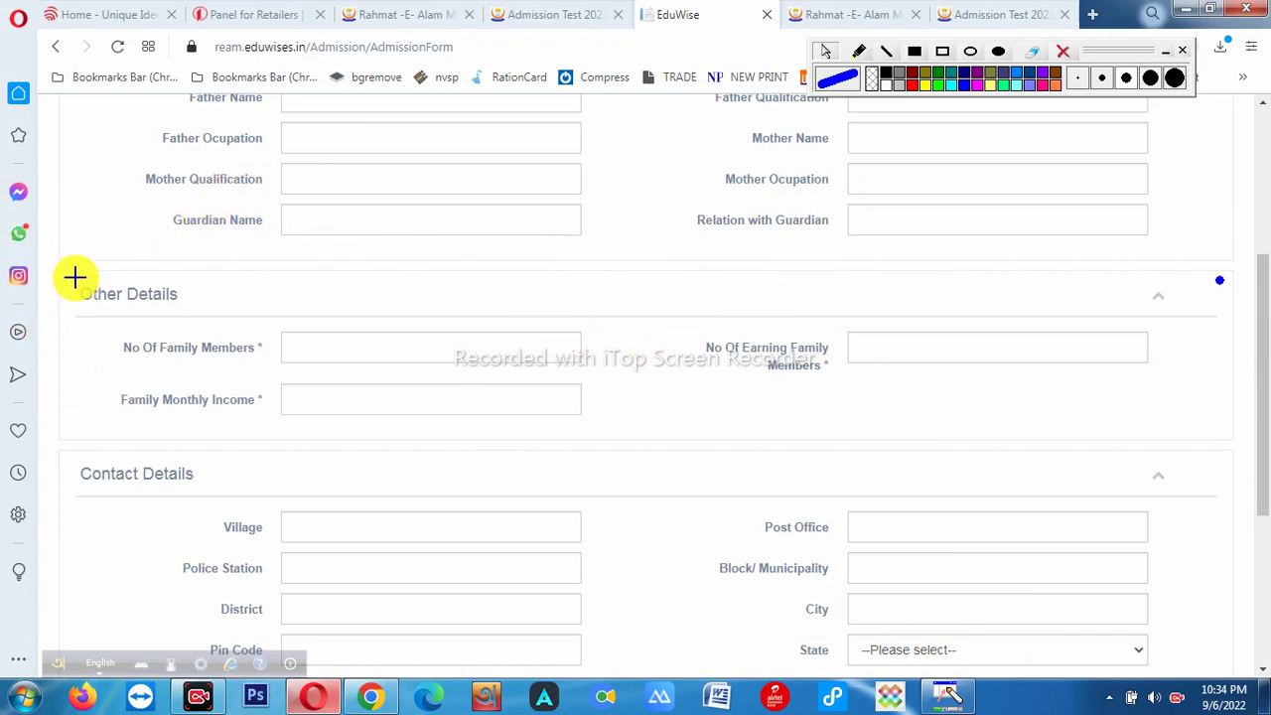
mouse_move(74, 275)
left_mouse_down()
mouse_move(292, 394)
mouse_move(583, 437)
mouse_move(1203, 457)
left_mouse_up()
left_click_drag(116, 337, 389, 358)
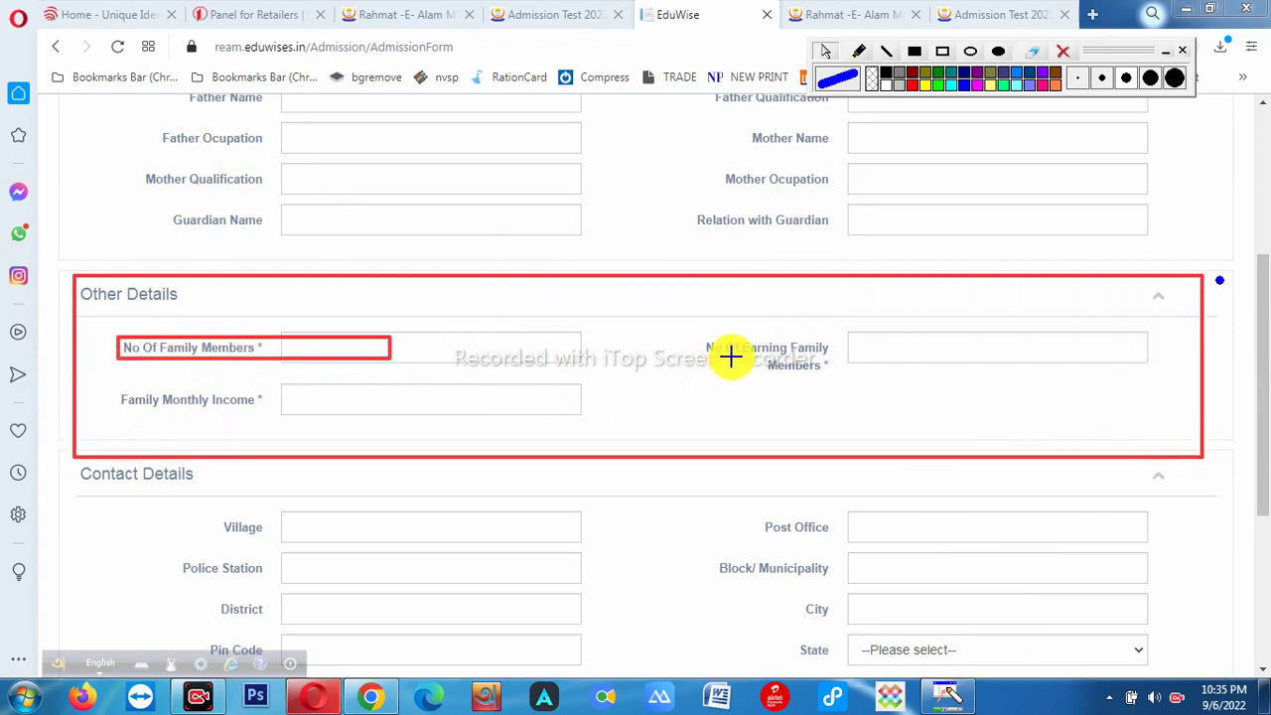
mouse_move(694, 318)
left_mouse_down()
mouse_move(823, 361)
mouse_move(1127, 397)
left_mouse_up()
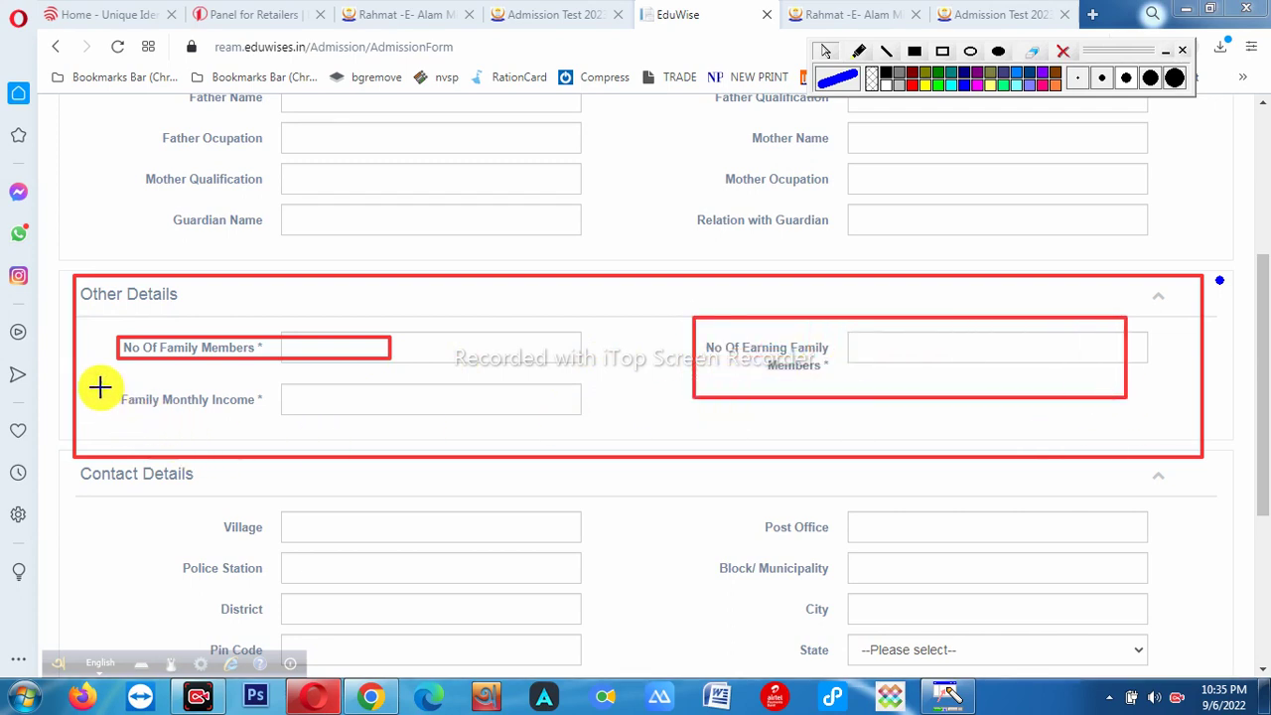
left_click_drag(99, 386, 524, 422)
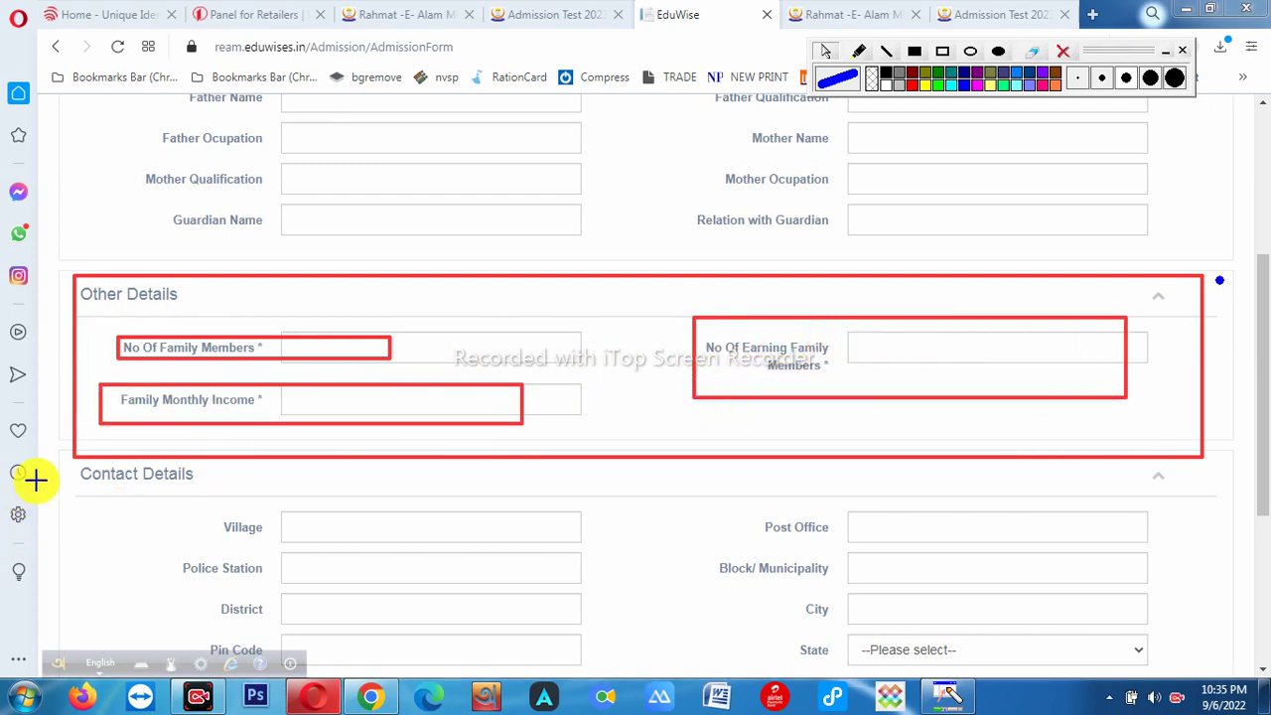
Outline the Contact Details heading, clear the annotations, and outline the whole Contact Details section and its State field with red rectangles.
mouse_move(60, 461)
left_mouse_down()
mouse_move(71, 502)
mouse_move(263, 517)
left_mouse_up()
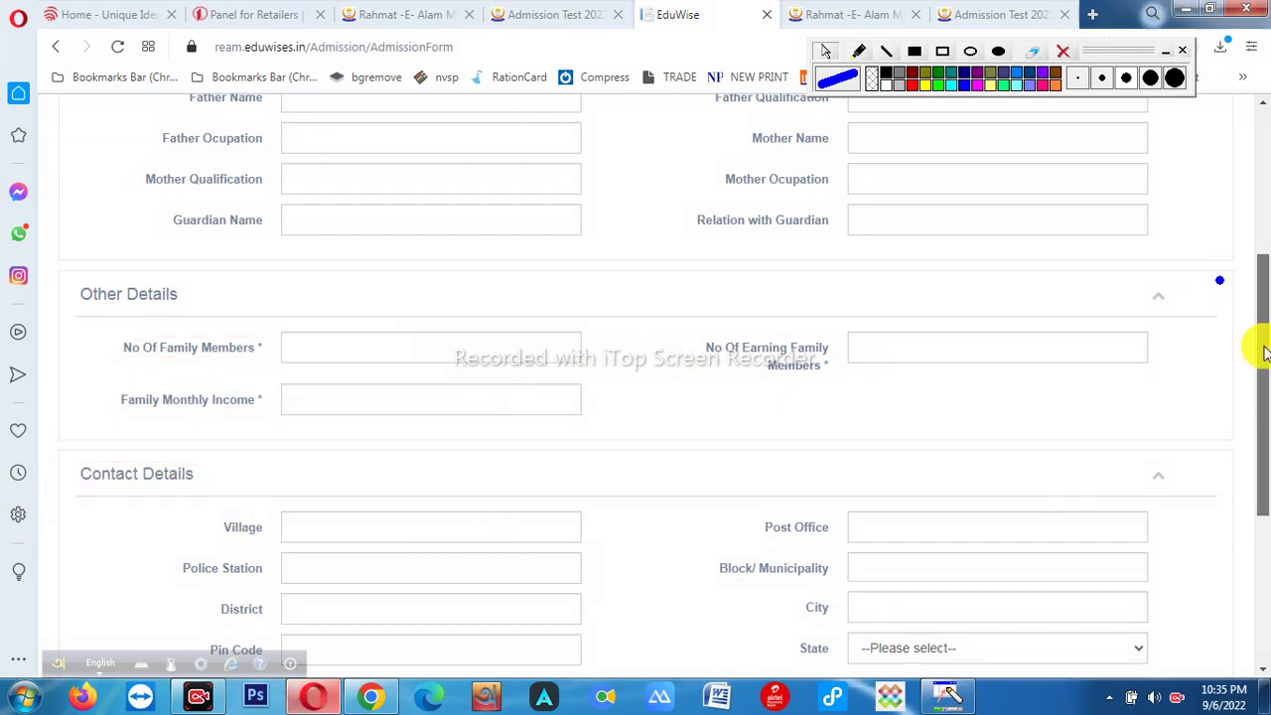
left_click_drag(1262, 347, 1264, 471)
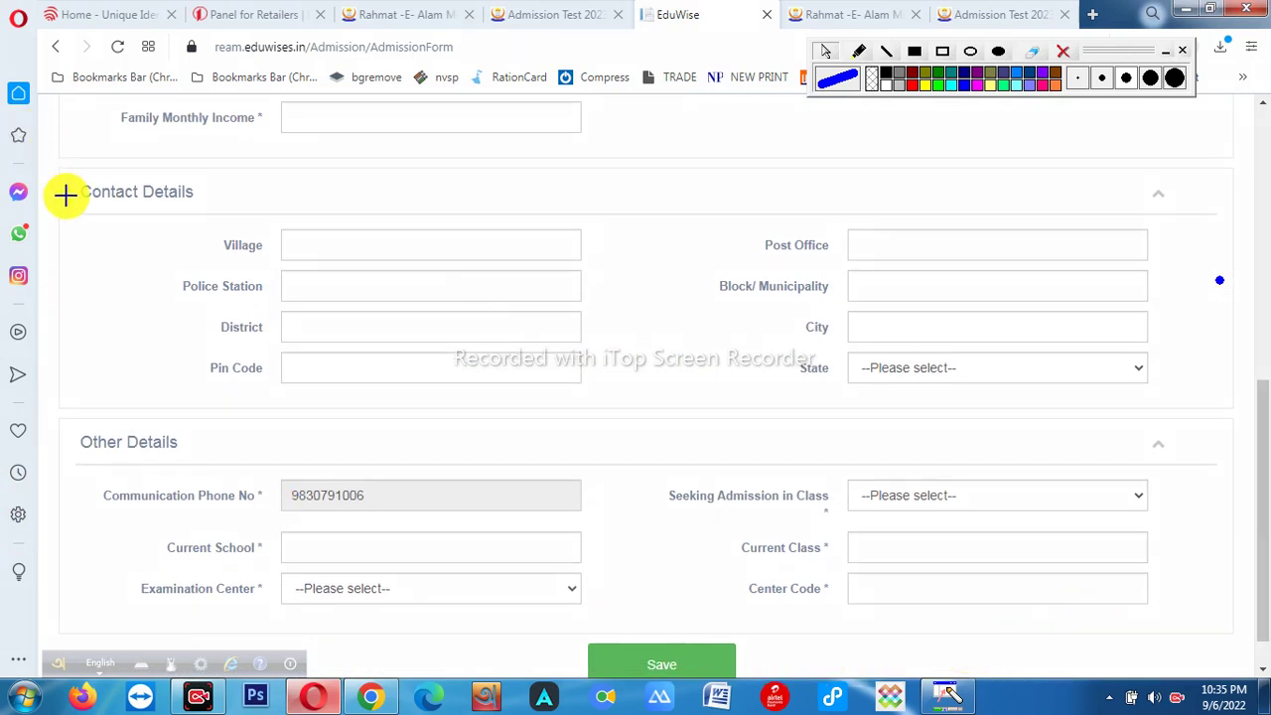
mouse_move(62, 187)
left_mouse_down()
mouse_move(559, 284)
mouse_move(1079, 431)
mouse_move(1182, 421)
left_mouse_up()
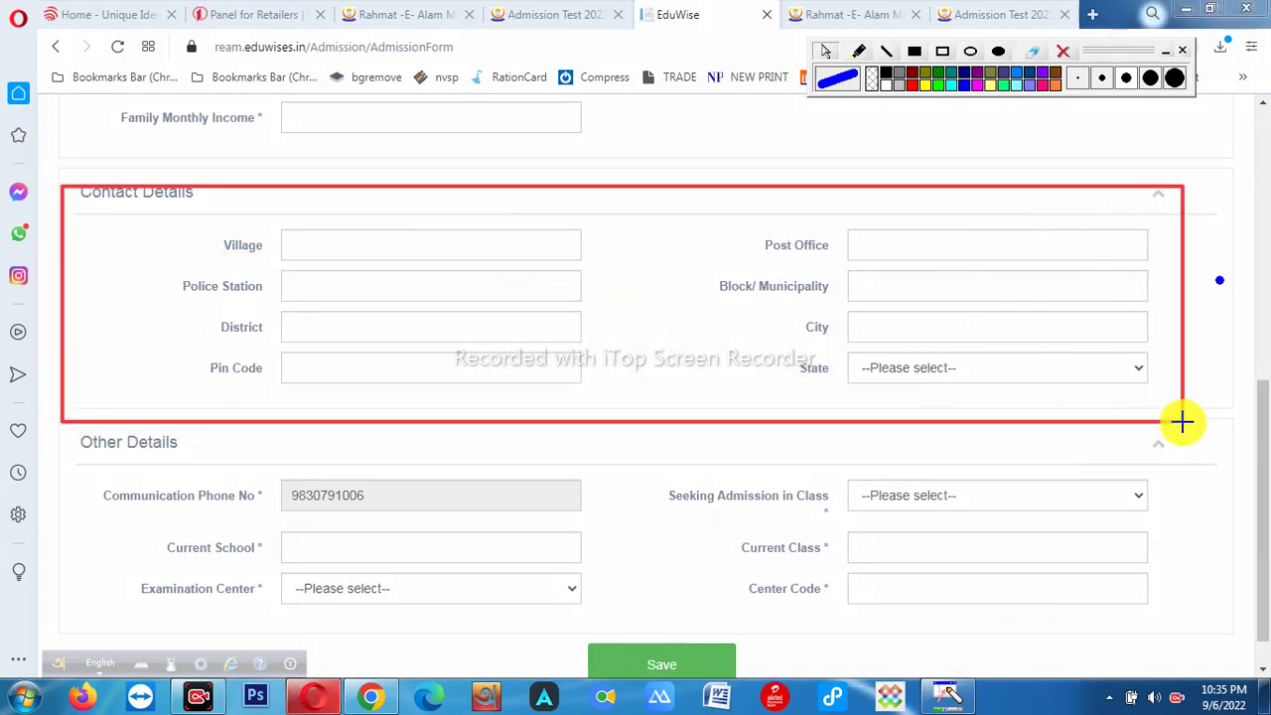
mouse_move(841, 348)
left_mouse_down()
mouse_move(936, 383)
mouse_move(1161, 389)
left_mouse_up()
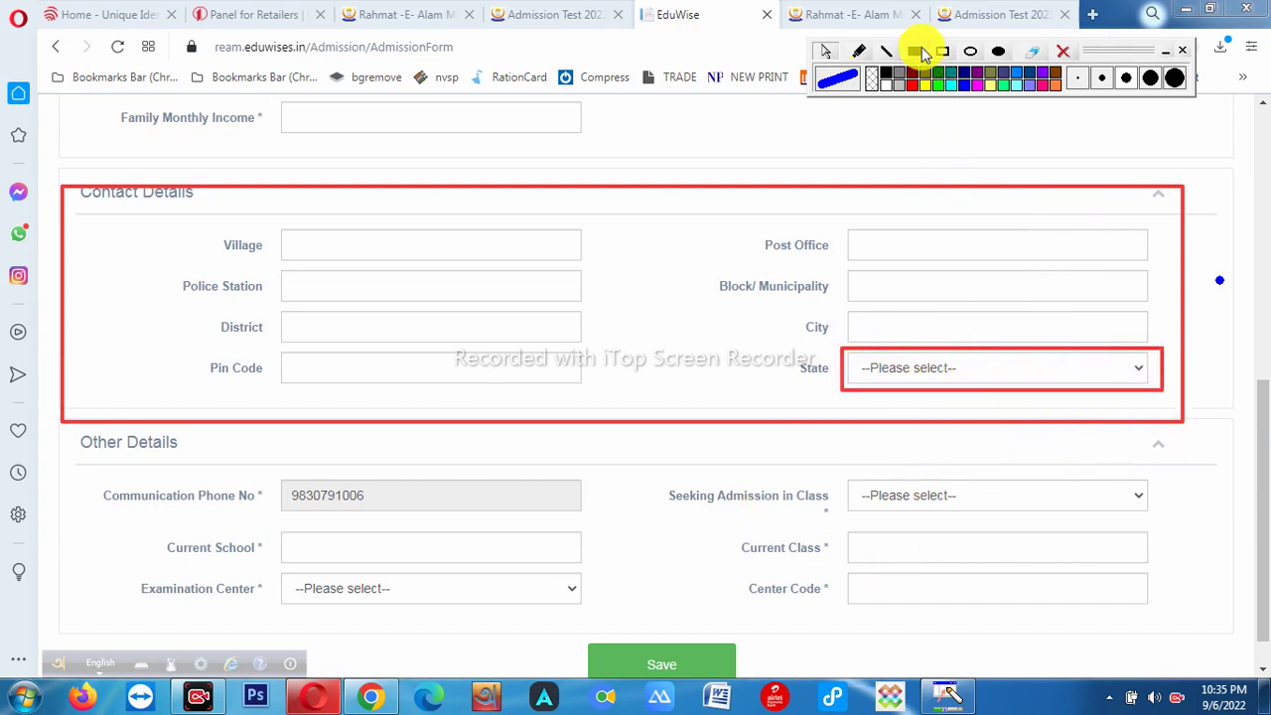
Mask the communication phone number in blue and outline the Seeking Admission in Class, Current School, Current Class, Examination Center and Center Code fields in red.
left_click_drag(229, 456, 386, 508)
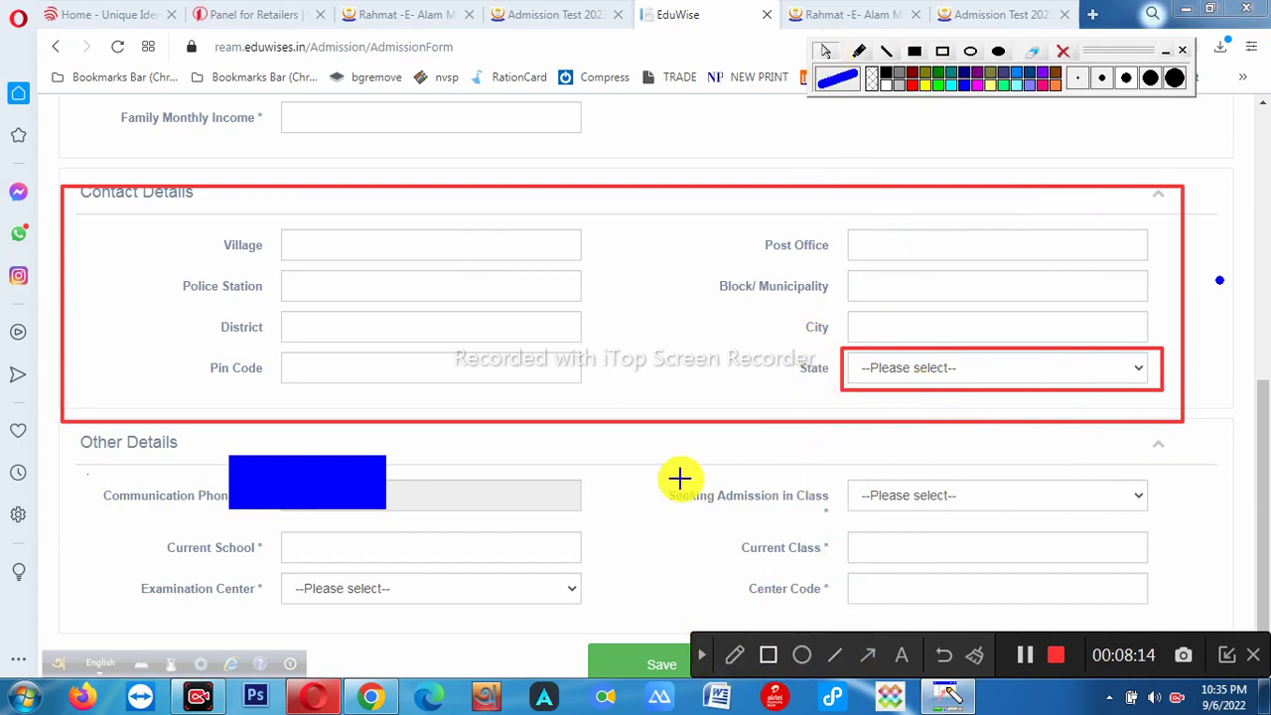
mouse_move(661, 470)
left_mouse_down()
mouse_move(767, 512)
mouse_move(1167, 522)
left_mouse_up()
left_click_drag(147, 530, 394, 560)
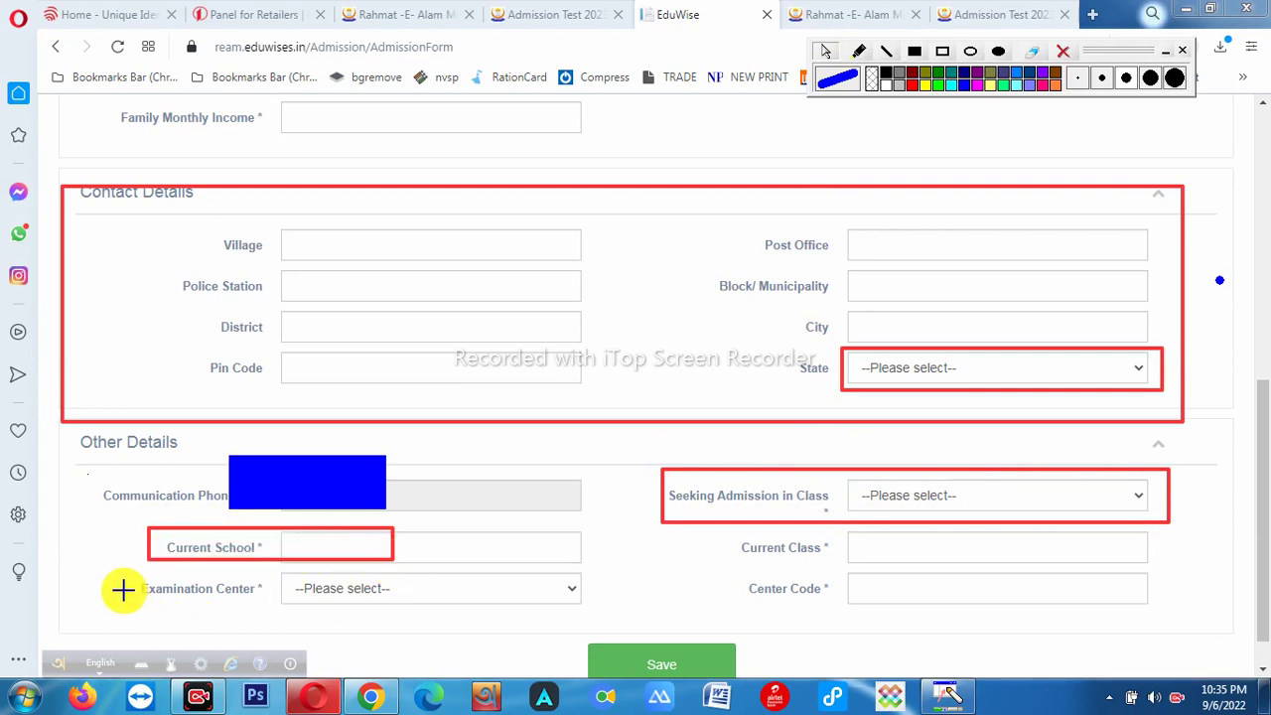
left_click_drag(134, 578, 573, 618)
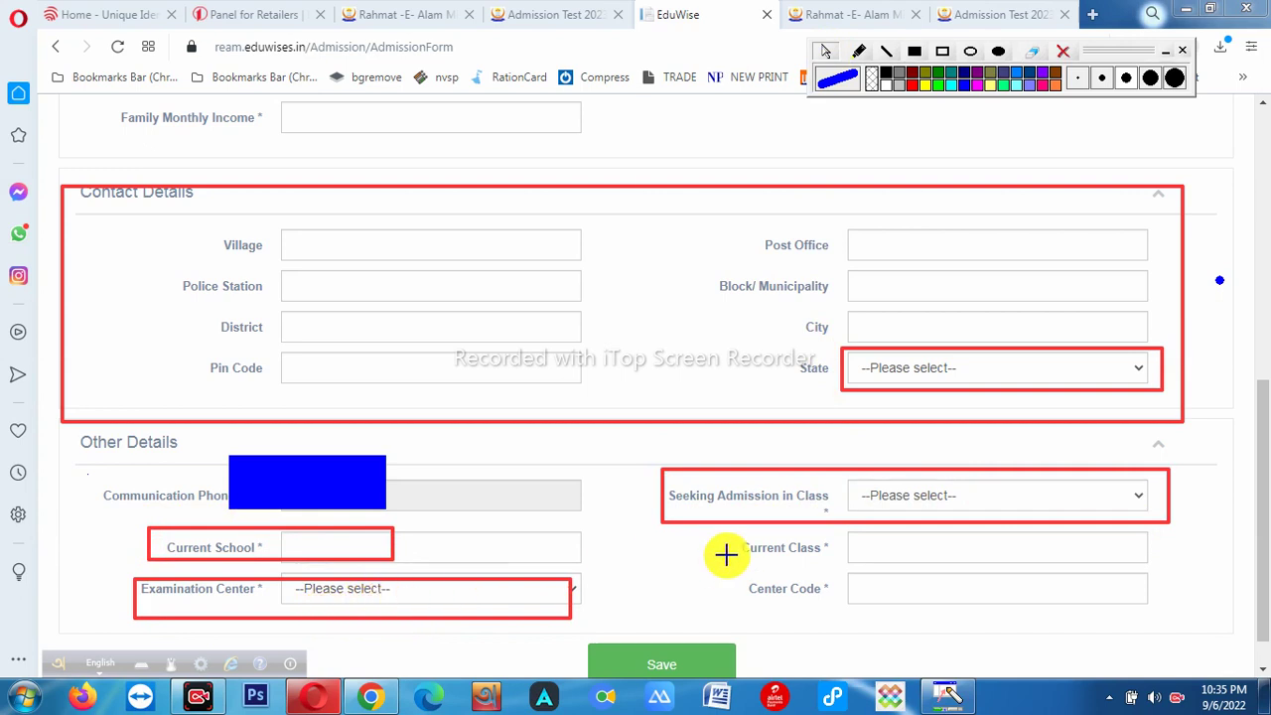
mouse_move(731, 535)
left_mouse_down()
mouse_move(761, 556)
mouse_move(930, 553)
left_mouse_up()
mouse_move(735, 574)
left_mouse_down()
mouse_move(824, 613)
mouse_move(923, 613)
left_mouse_up()
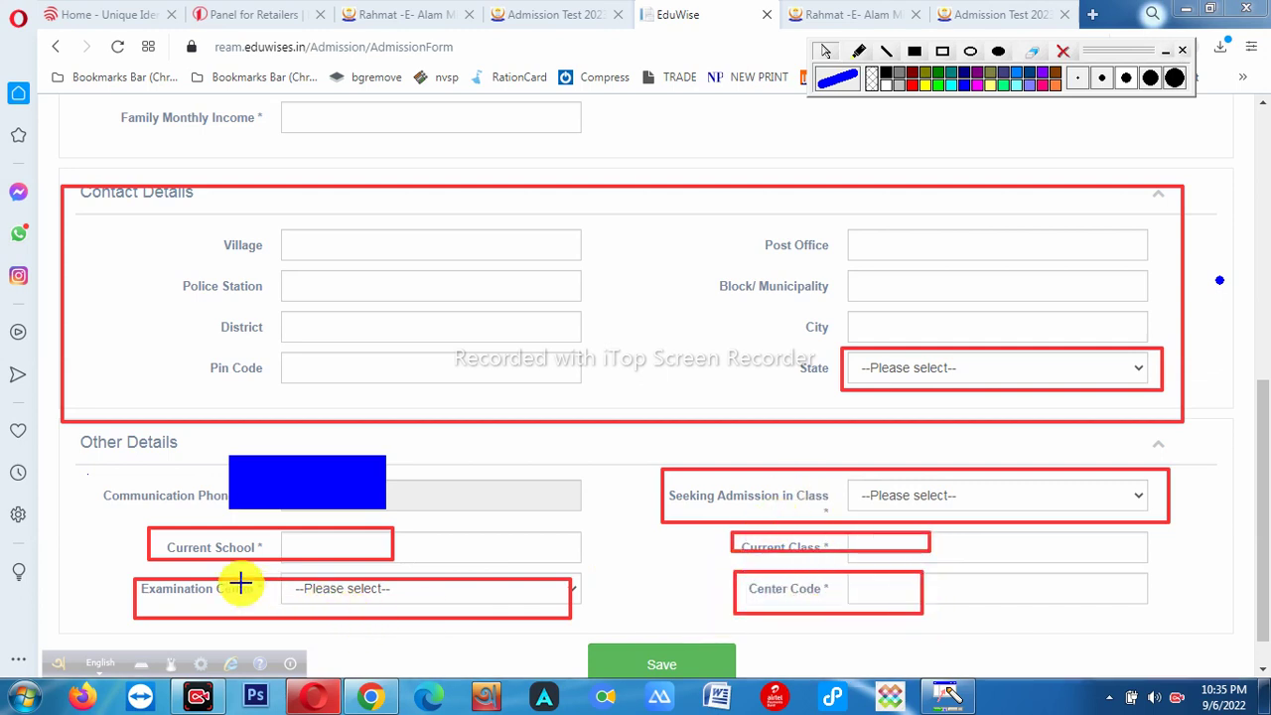
mouse_move(126, 569)
left_mouse_down()
mouse_move(184, 605)
mouse_move(304, 628)
mouse_move(519, 636)
left_mouse_up()
left_click_drag(723, 568, 862, 603)
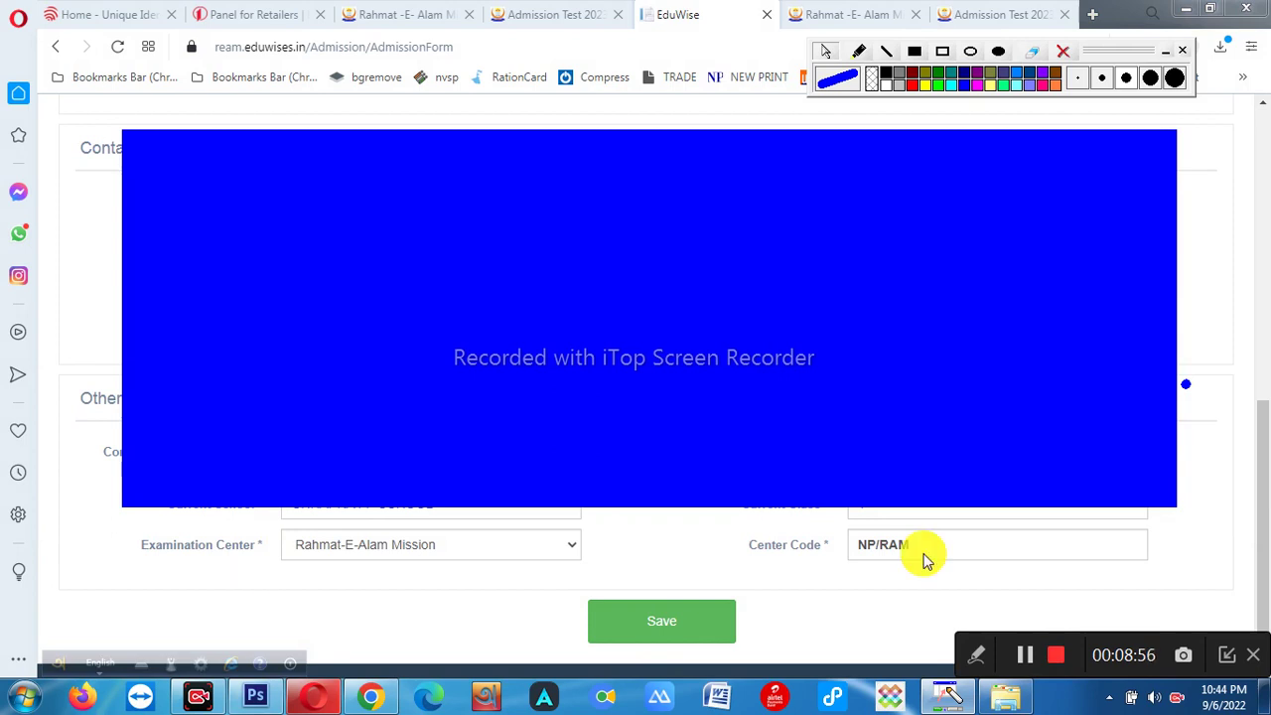
Save the completed admission form and look through the resulting admit card down to its print option.
left_click(681, 636)
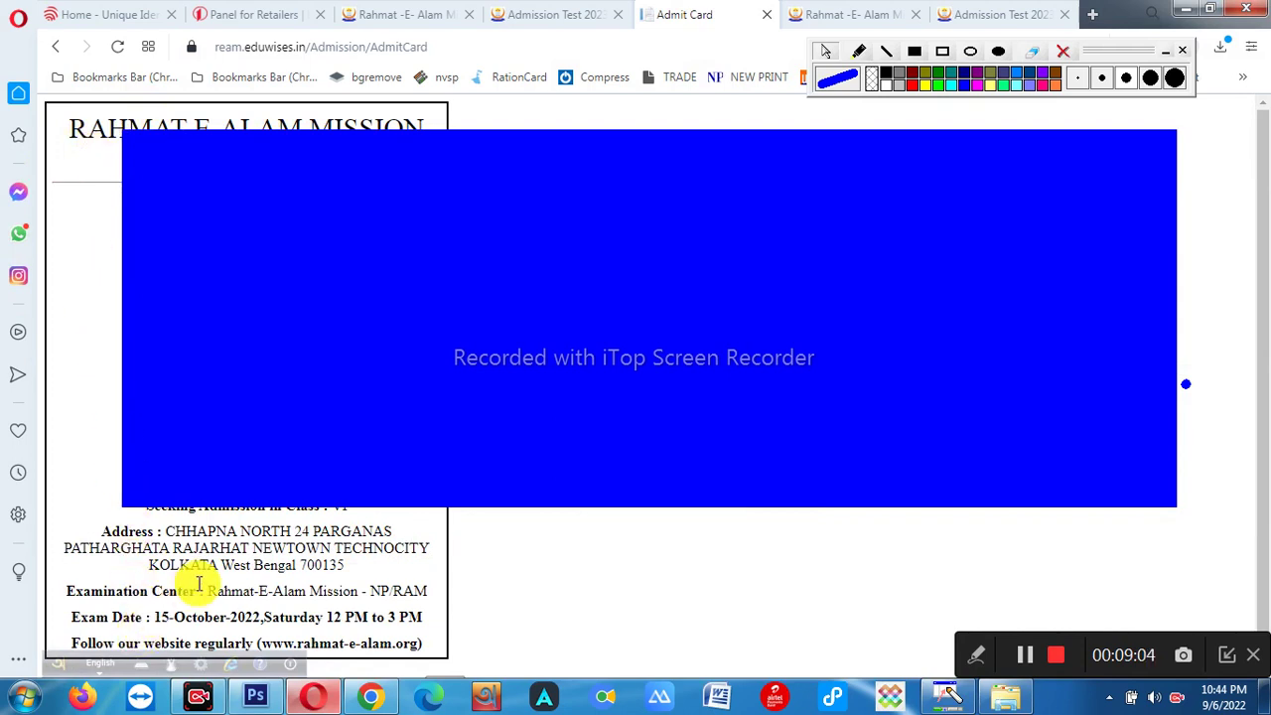
scroll(1267, 552, "down", 1)
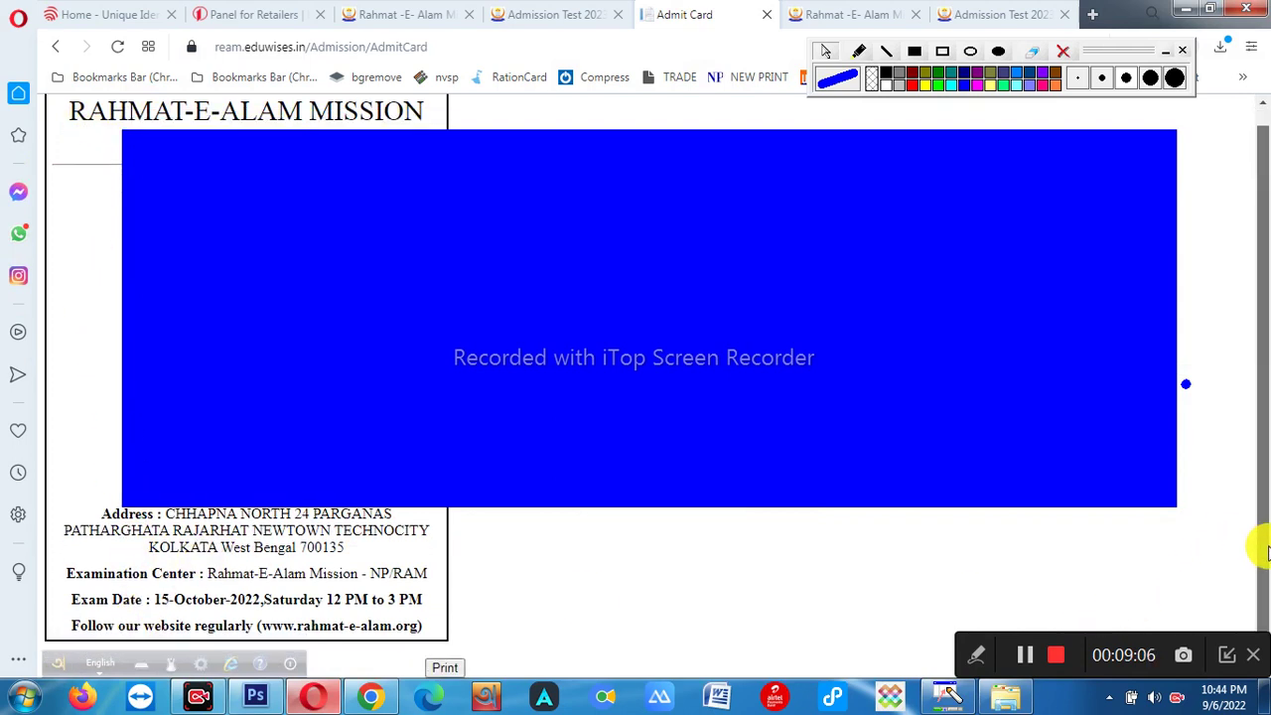
left_click_drag(1267, 550, 1264, 499)
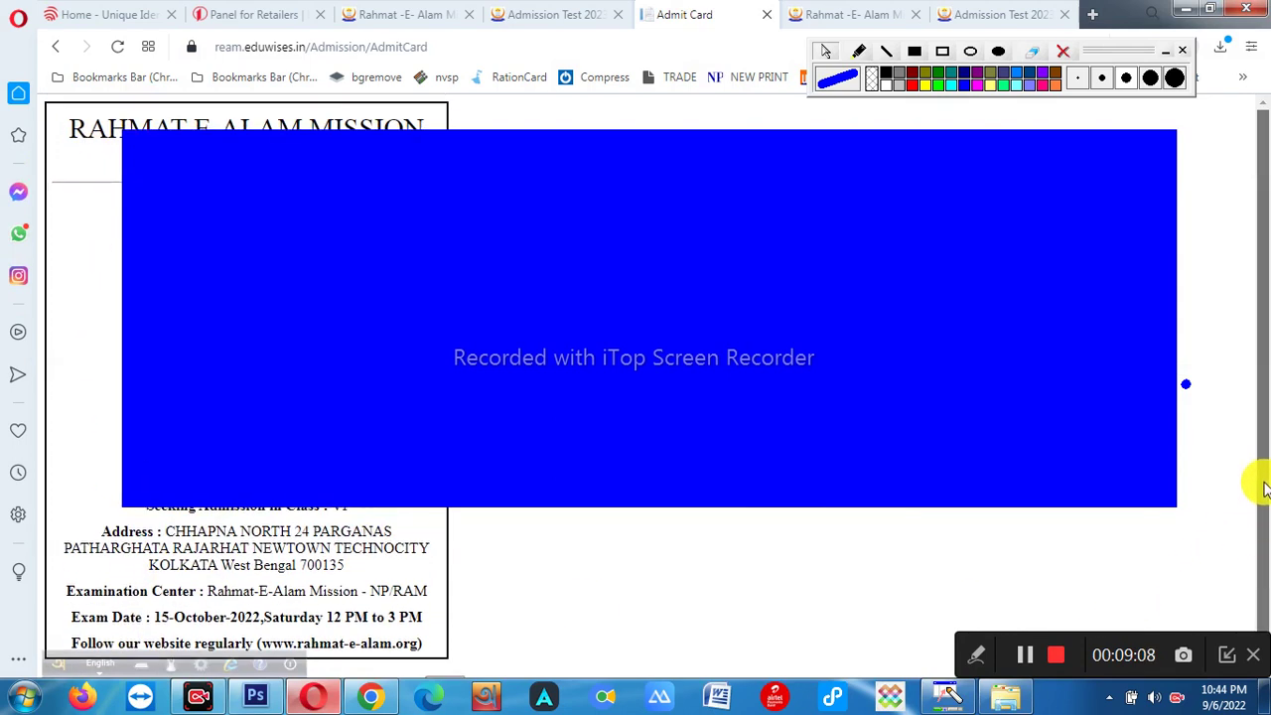
scroll(397, 626, "down", 1)
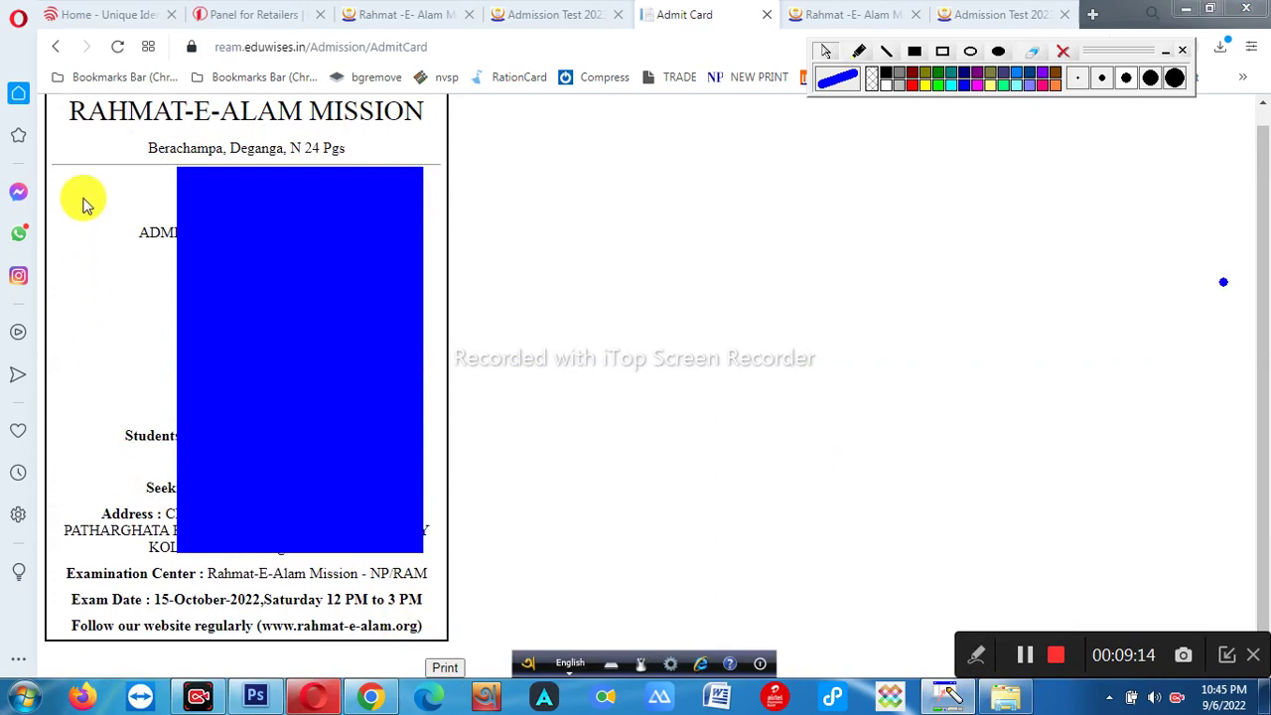
Outline the admit card, its Examination Center and Exam Date lines and its bottom block in red, and move the floating language bar aside.
left_click(978, 658)
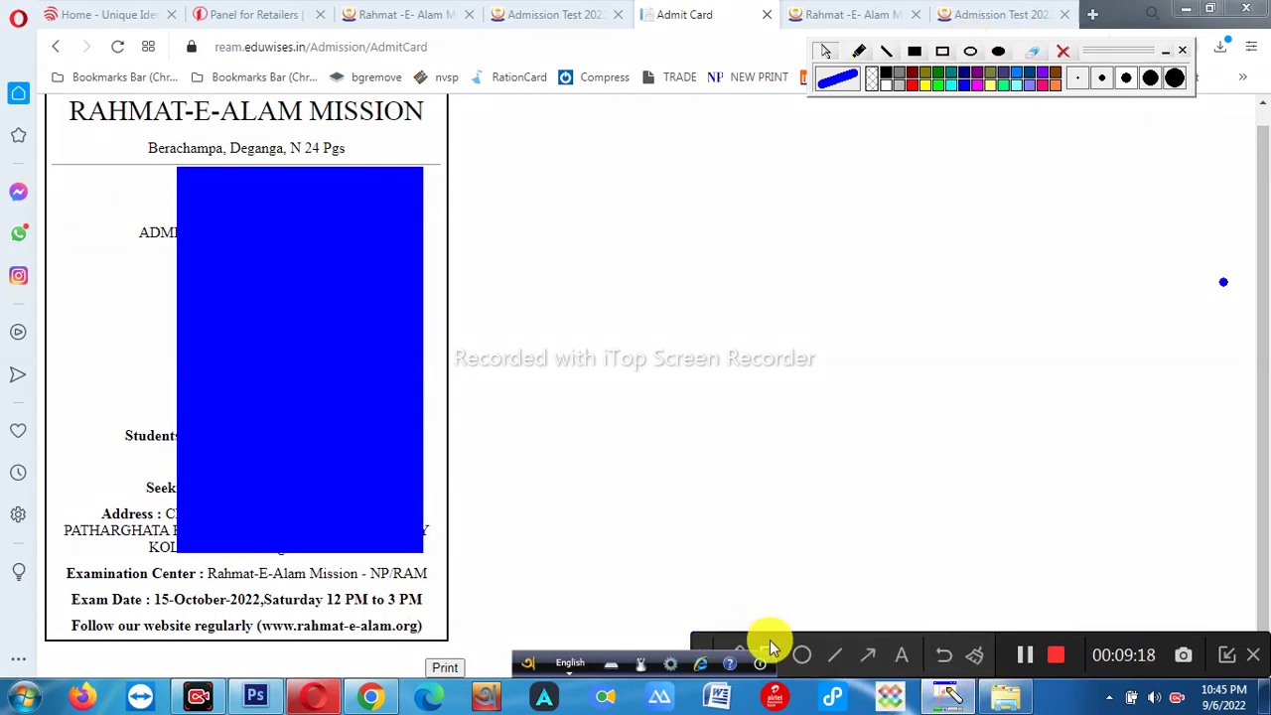
left_click(771, 648)
mouse_move(37, 97)
left_mouse_down()
mouse_move(119, 113)
mouse_move(424, 424)
mouse_move(511, 676)
left_mouse_up()
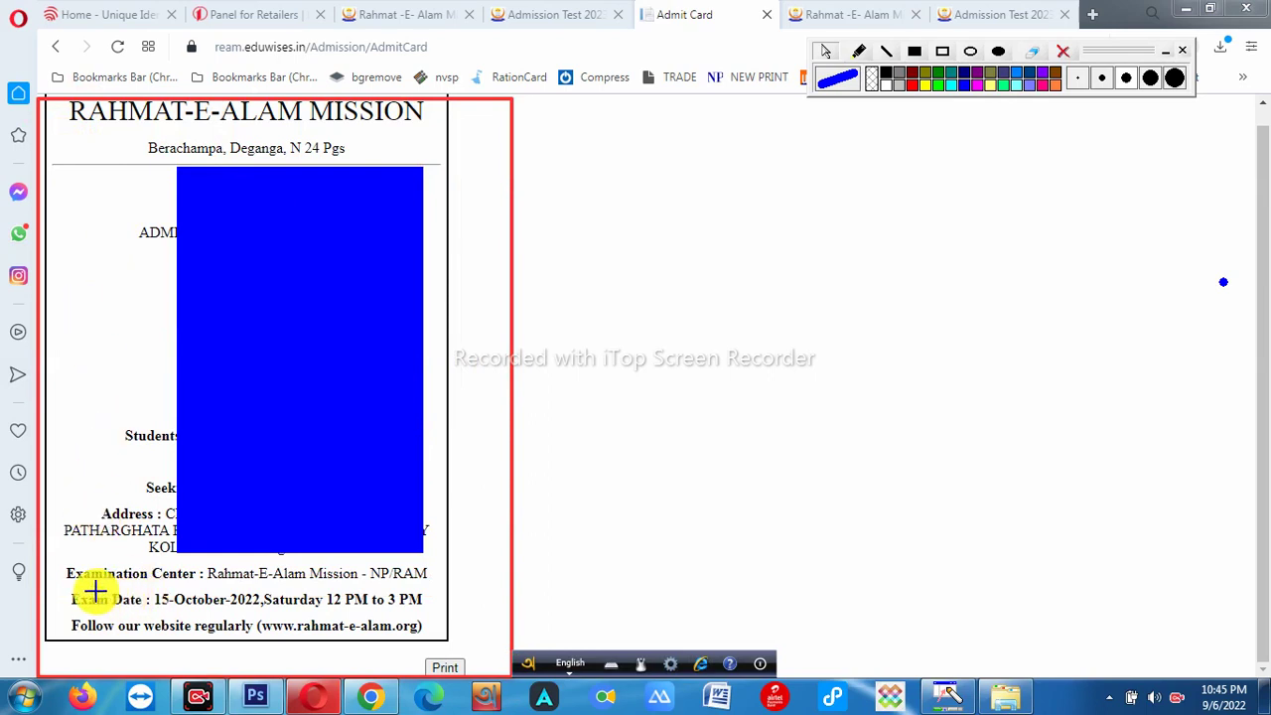
left_click_drag(70, 591, 433, 612)
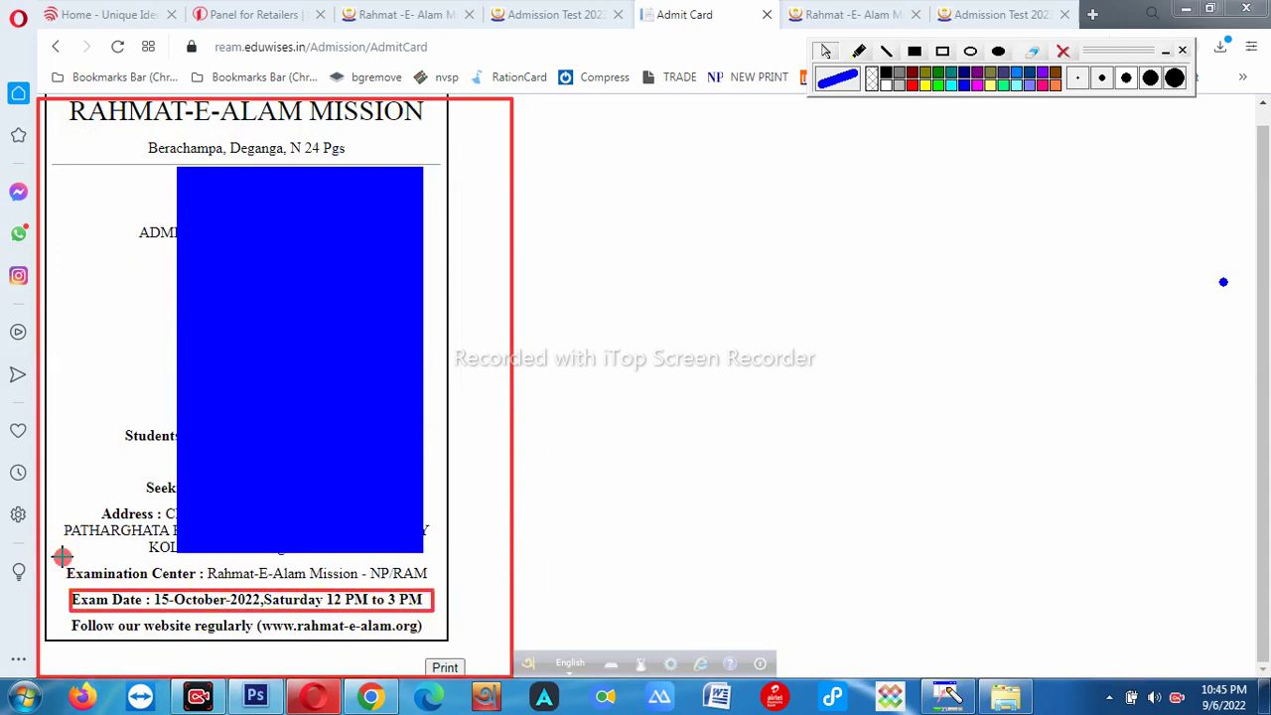
left_click_drag(61, 556, 435, 586)
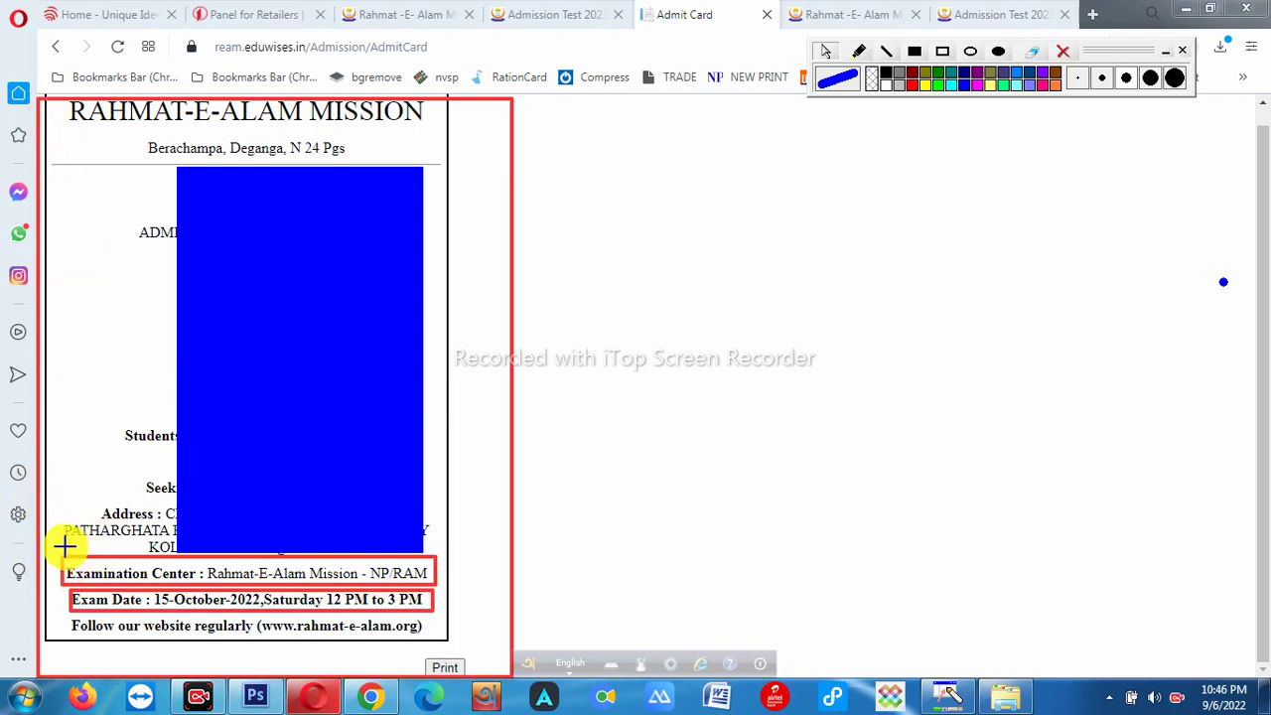
mouse_move(49, 541)
left_mouse_down()
mouse_move(45, 561)
mouse_move(239, 629)
mouse_move(369, 659)
mouse_move(461, 650)
left_mouse_up()
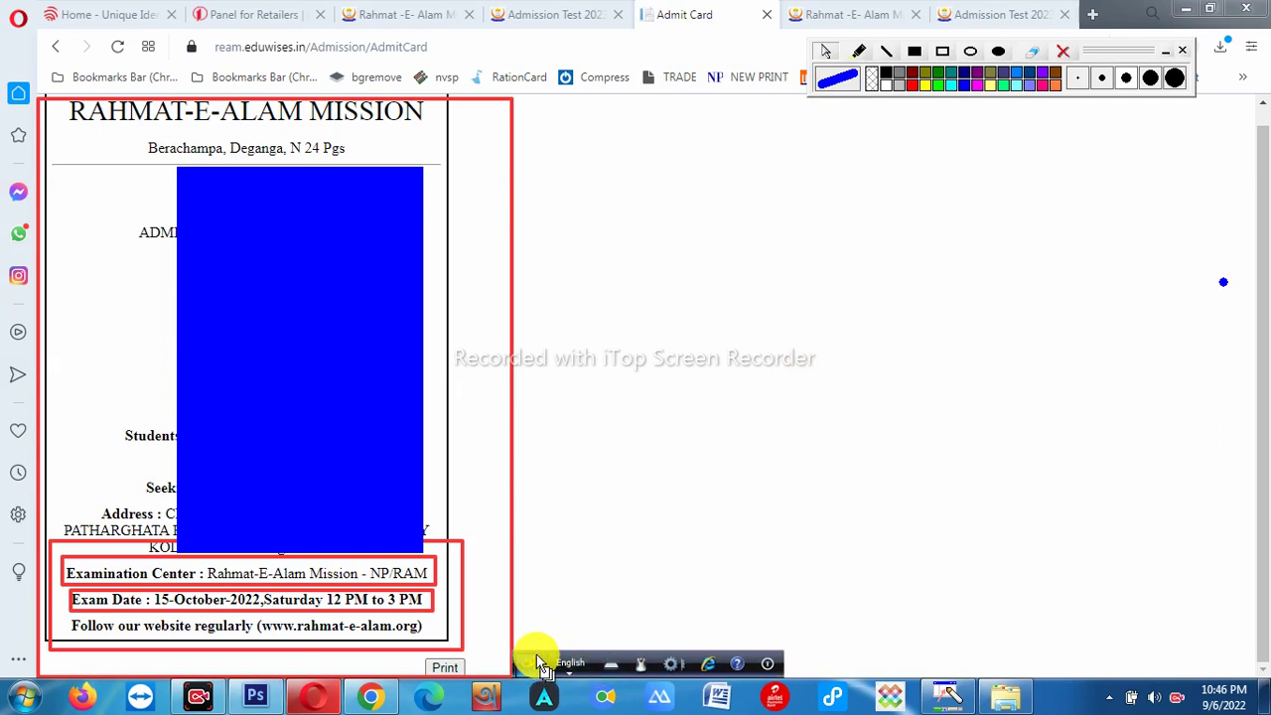
left_click_drag(534, 663, 782, 392)
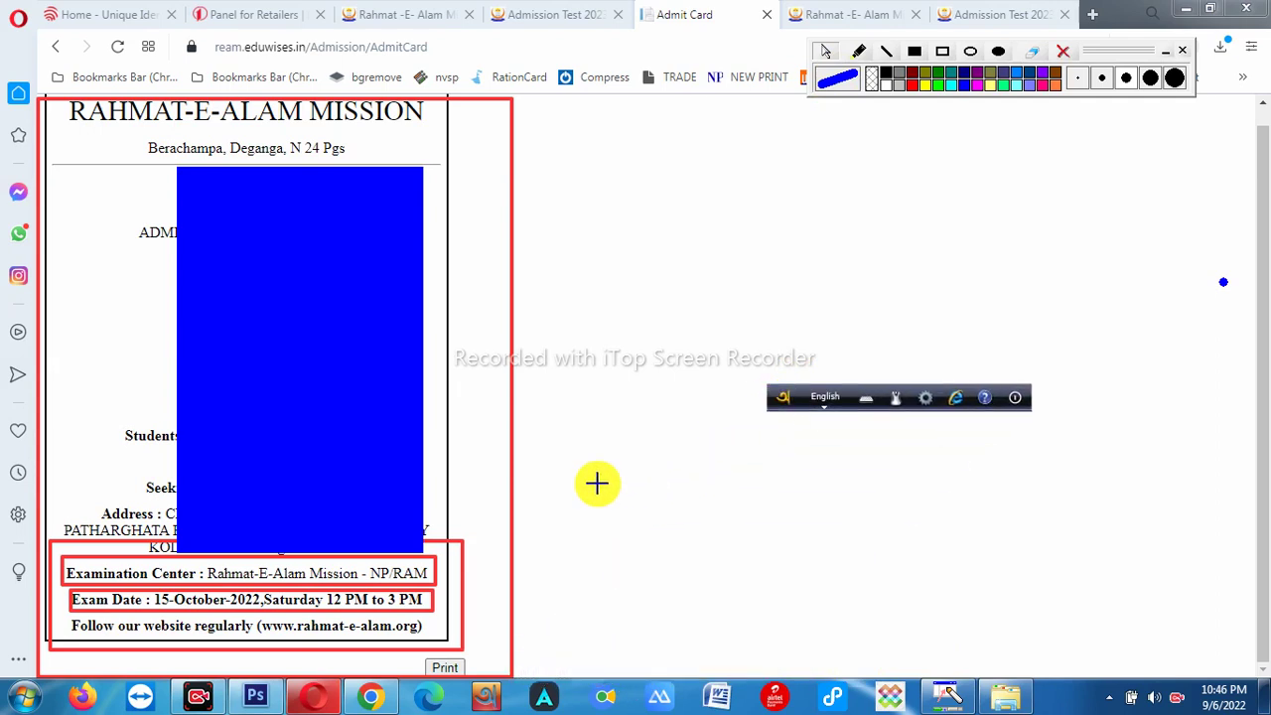